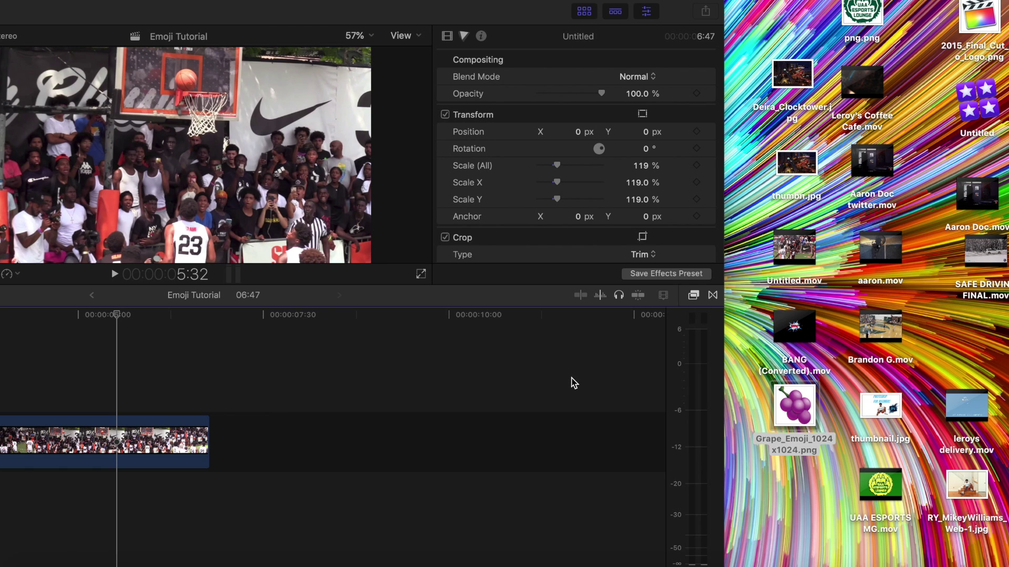
- Shift the window to show the library and park the playhead at 5:32, where the ball reaches the hoop
left_click_drag(473, 18, 664, 14)
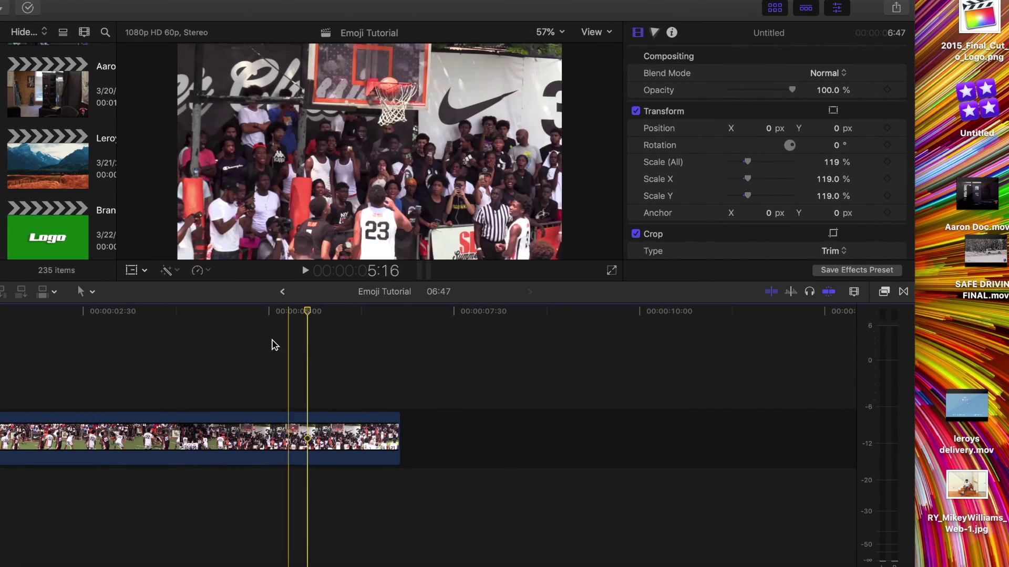
scroll(177, 378, "left", 1)
left_click_drag(332, 27, 447, 16)
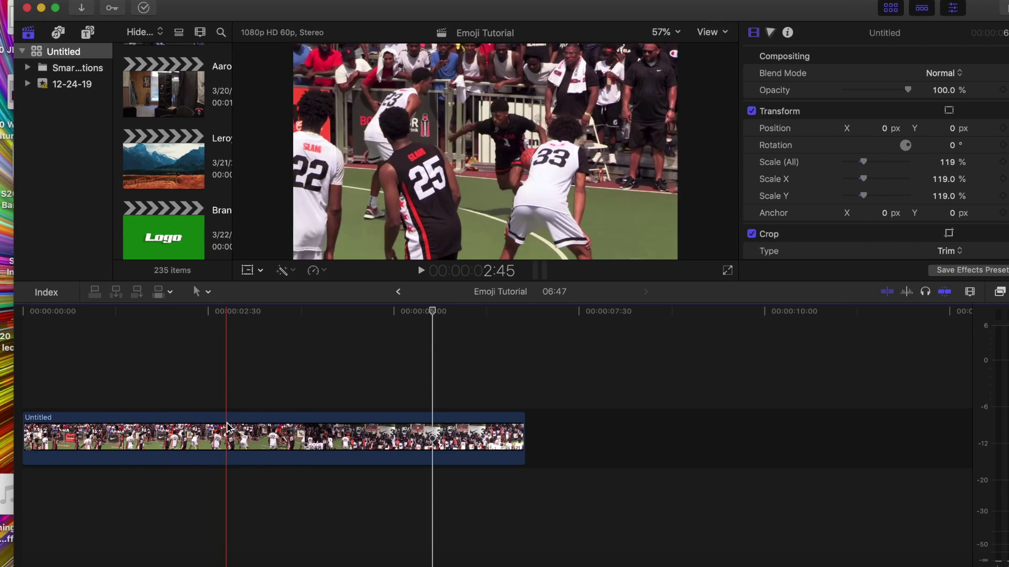
left_click(434, 422)
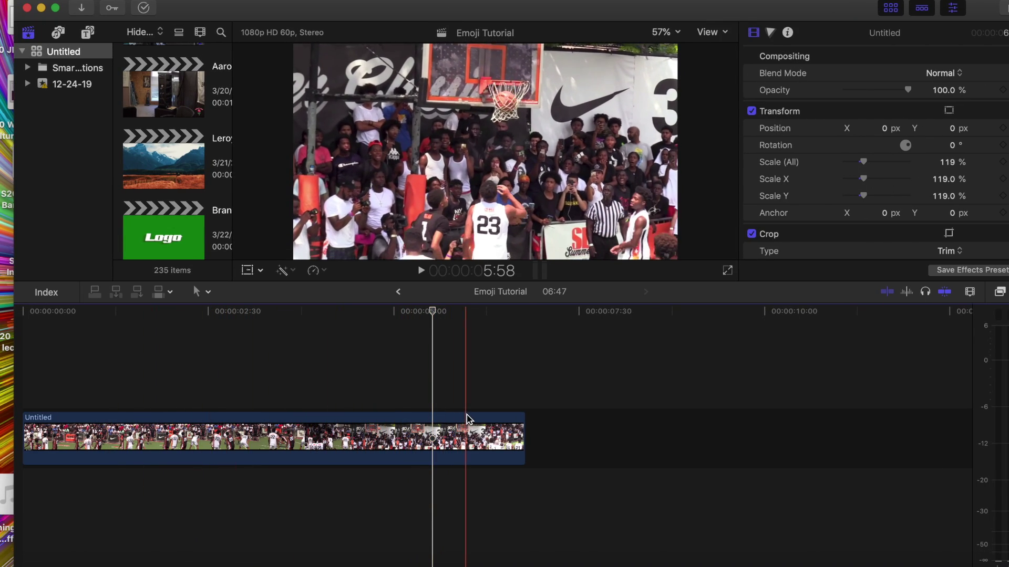
- Slide the Final Cut Pro window aside to uncover Grape_Emoji_1024x1024.png on the desktop
left_click_drag(576, 9, 385, 0)
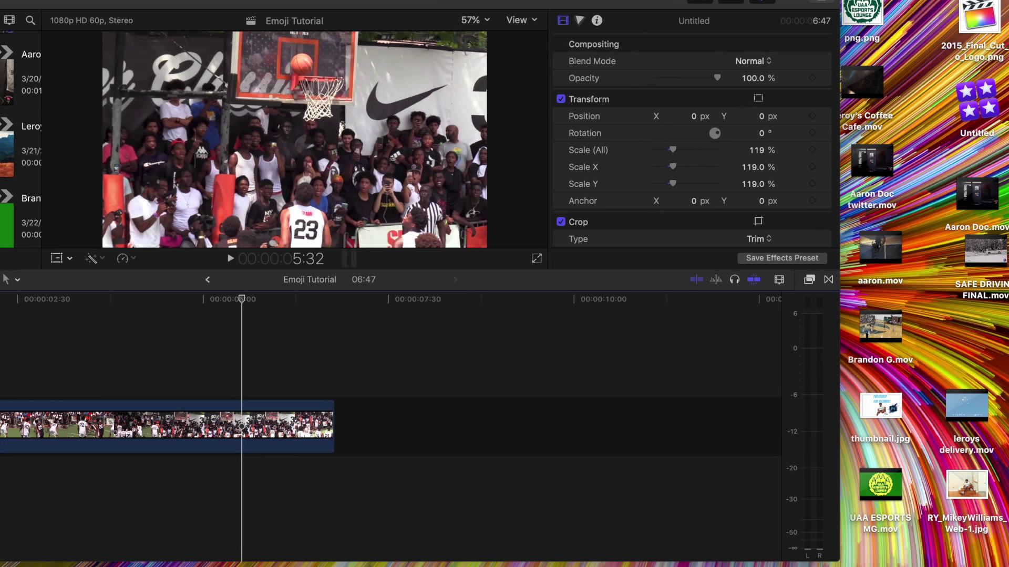
left_click(368, 4)
left_click(514, 0)
left_click_drag(514, 0, 427, 0)
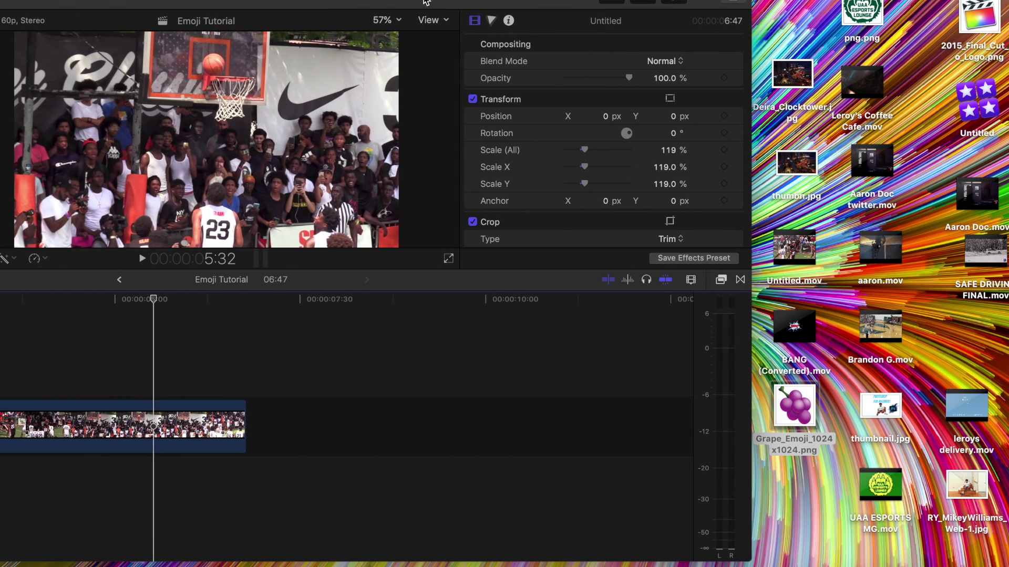
- Drop Grape_Emoji_1024x1024.png into the timeline above the basketball clip and slide it later
left_click_drag(803, 418, 104, 349)
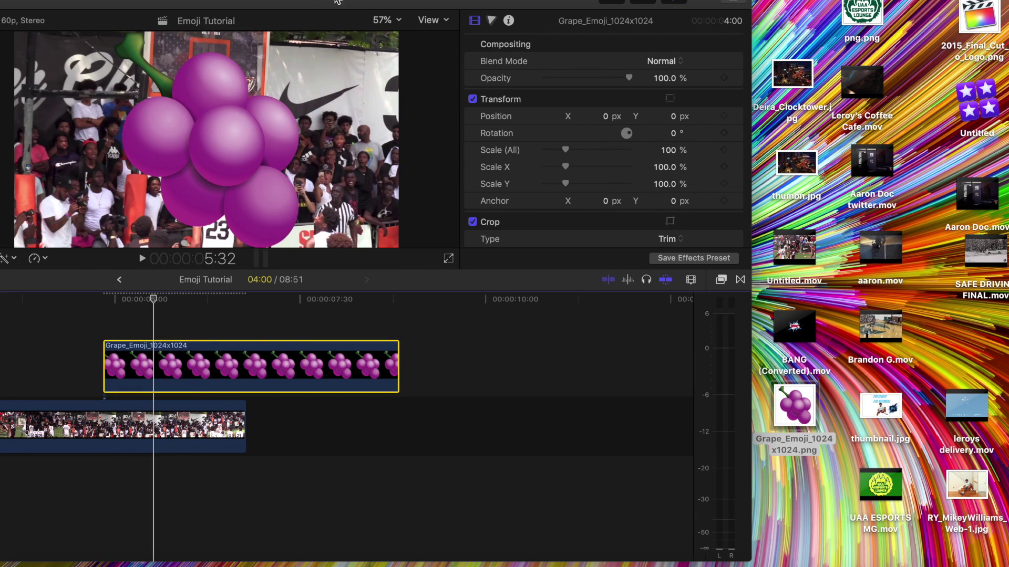
left_click_drag(327, 0, 610, 1)
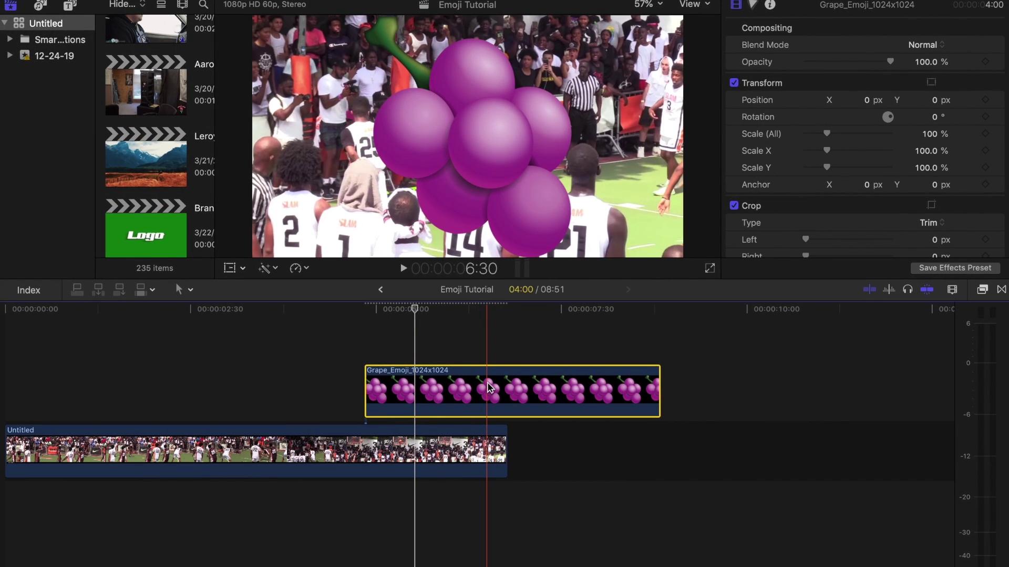
left_click_drag(488, 388, 547, 379)
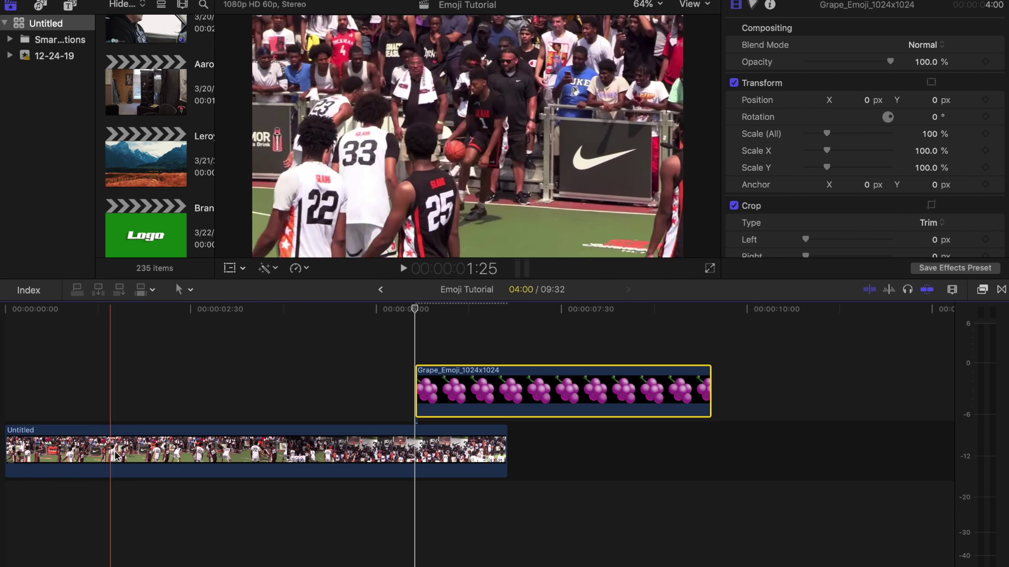
- Set the playhead to 4:15 and snap the grape clip's start to it
left_click(322, 455)
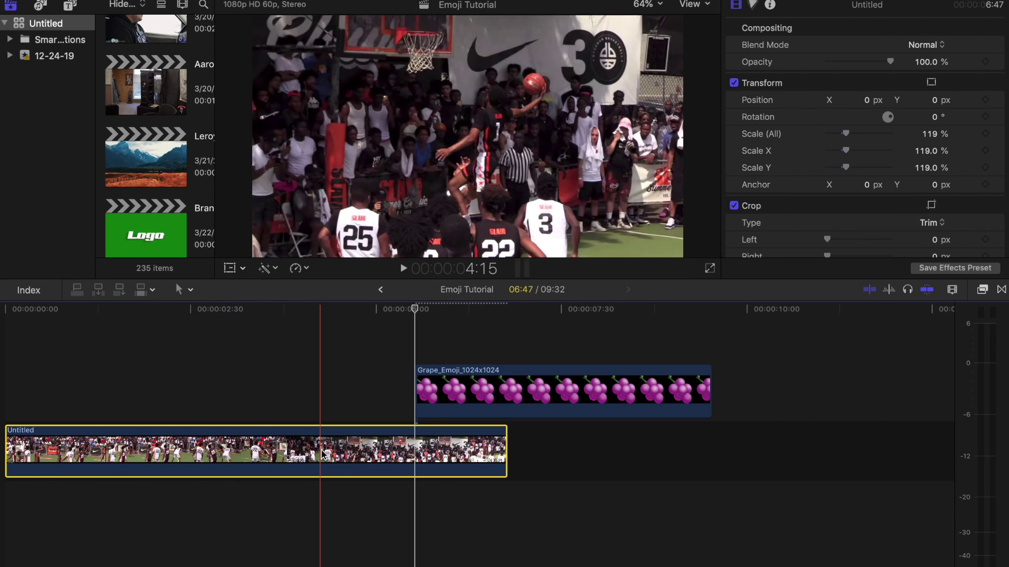
left_click(321, 450)
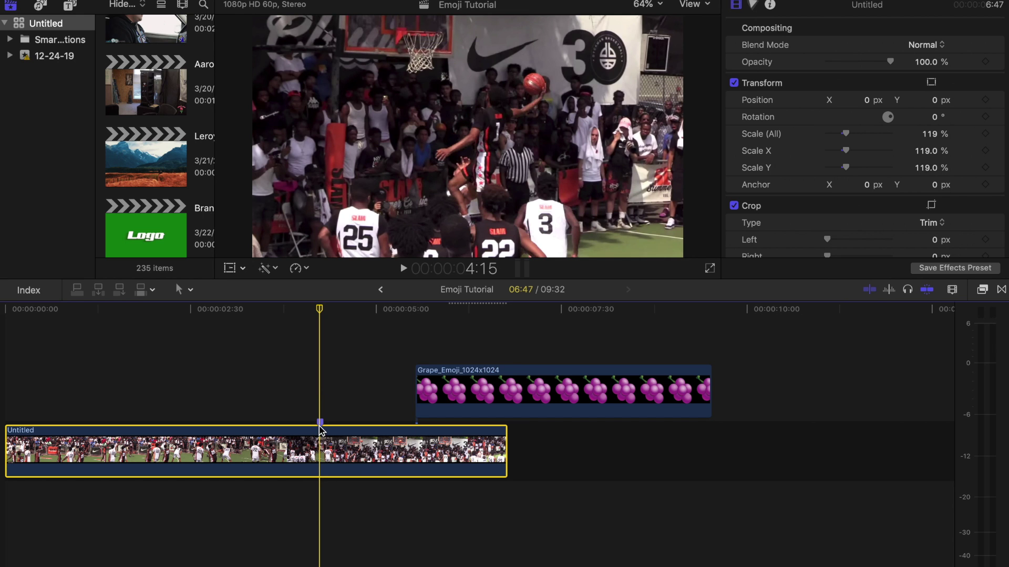
left_click_drag(496, 398, 398, 398)
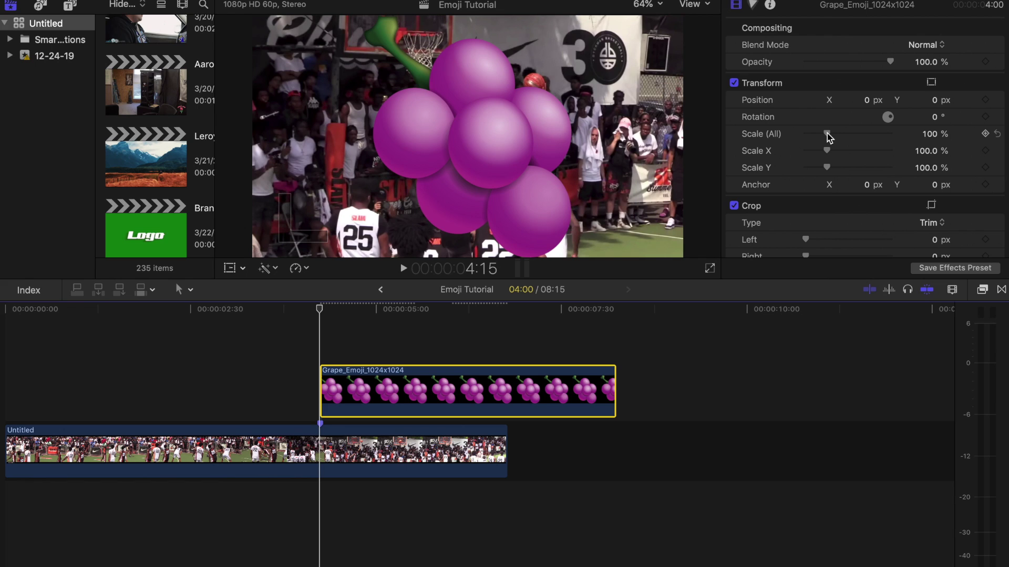
- Scale the grape emoji to 15% and move it to X 292, Y 244 over the ball
left_click_drag(827, 134, 801, 130)
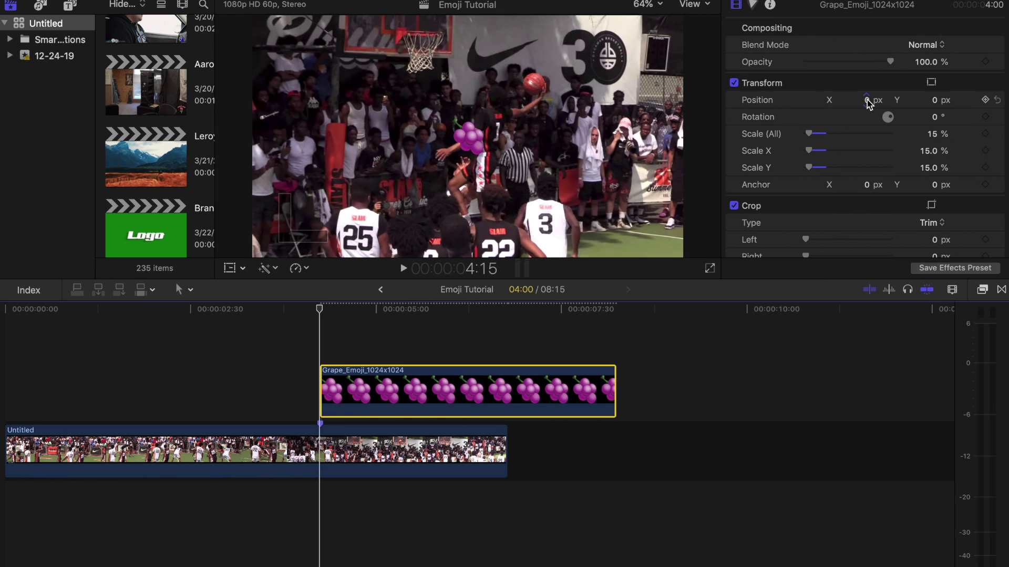
left_click_drag(867, 100, 967, 104)
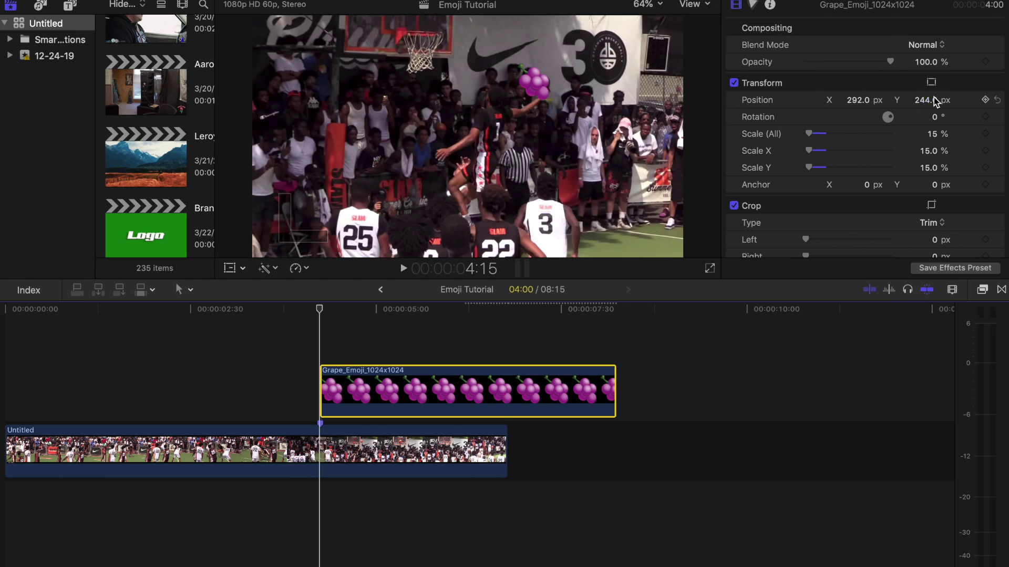
- Add a position keyframe at 4:15 and lower the emoji's opacity to 43.65%
left_click(986, 100)
left_click_drag(889, 63, 842, 64)
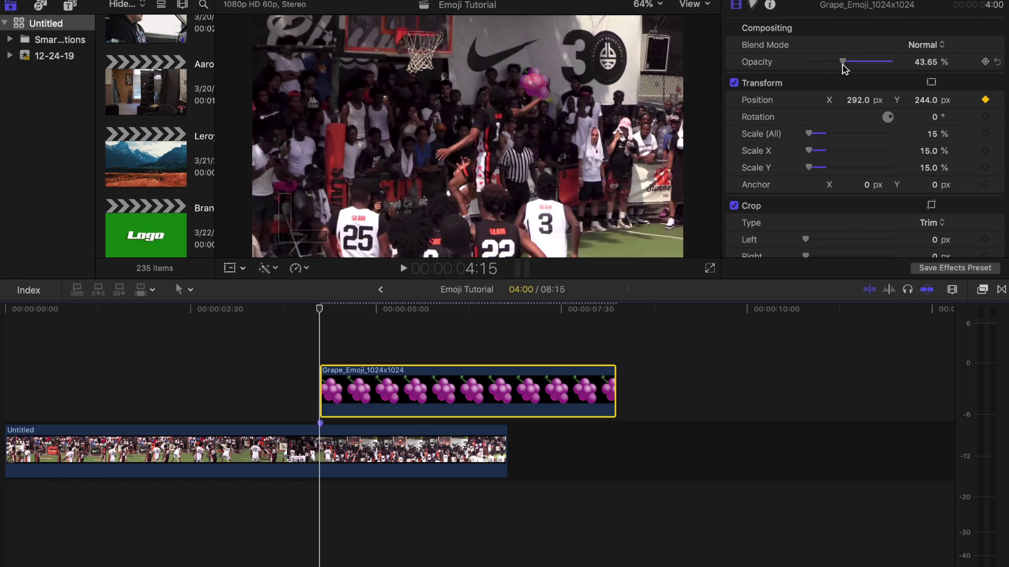
left_click(986, 101)
left_click(985, 101)
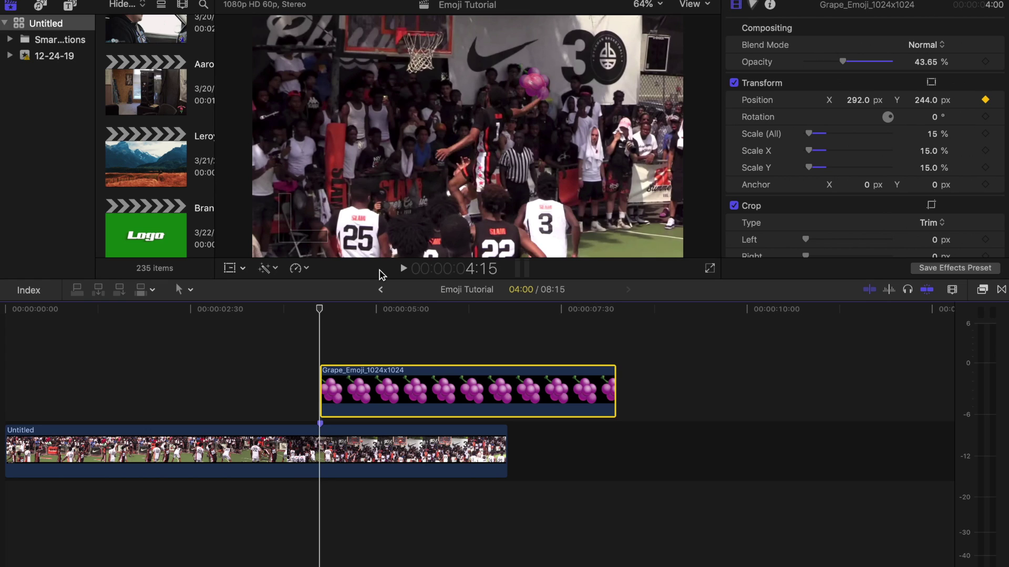
- Step frame by frame past 4:20, keyframing the emoji's position to stay on the ball
key("Right")
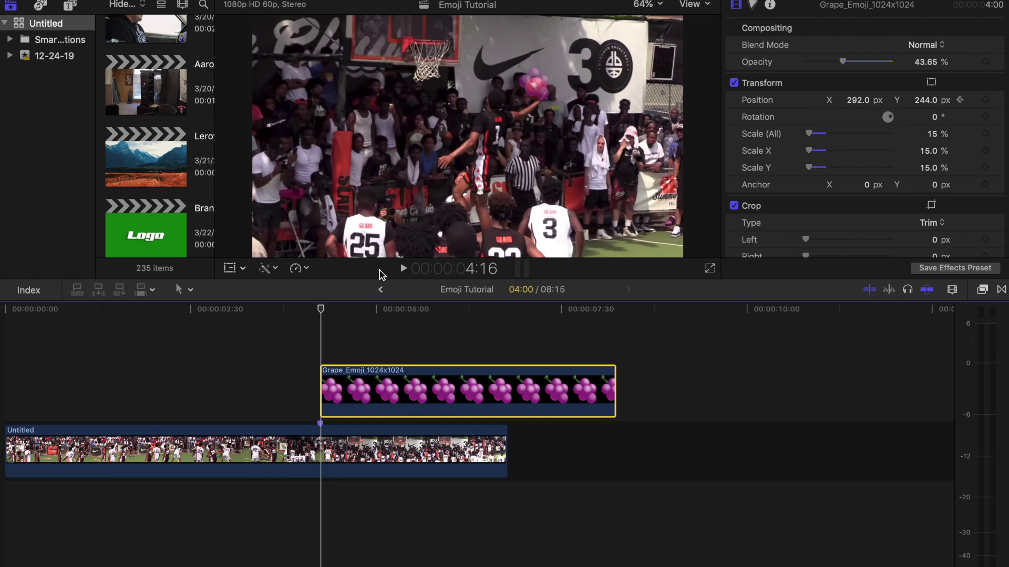
key("Right")
key("Right")
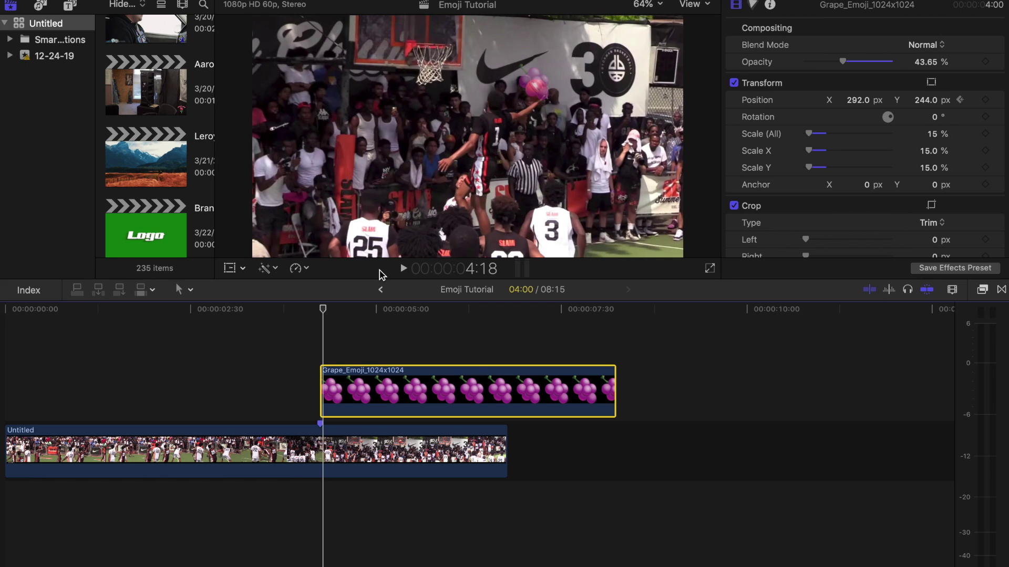
left_click(382, 273)
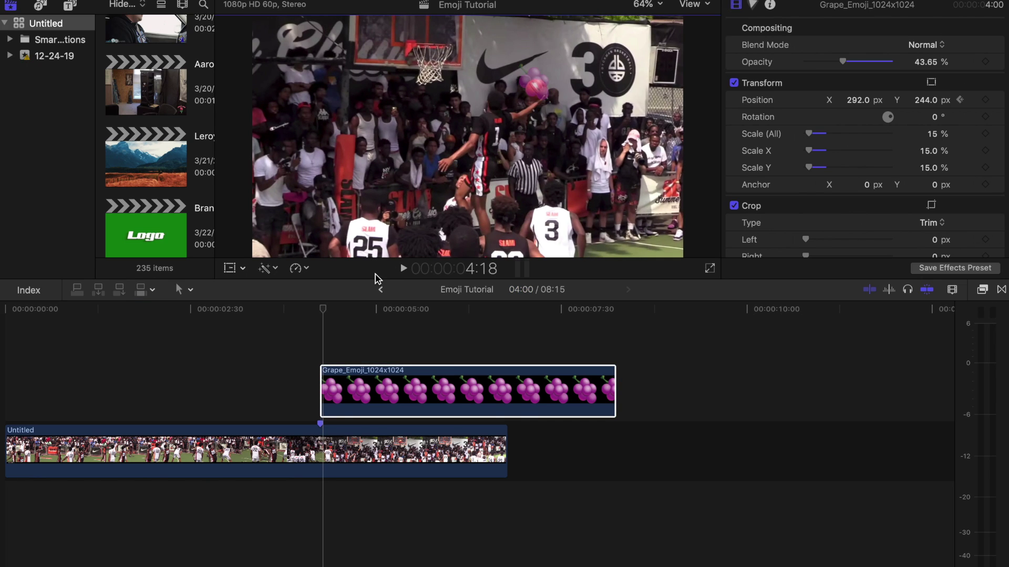
key("Right")
key("Right")
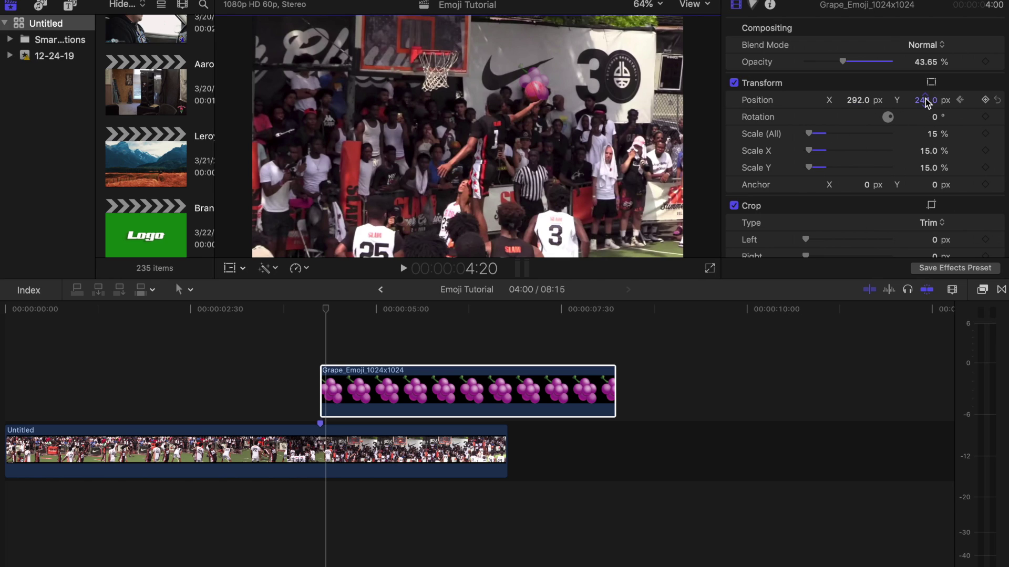
left_click_drag(925, 101, 926, 115)
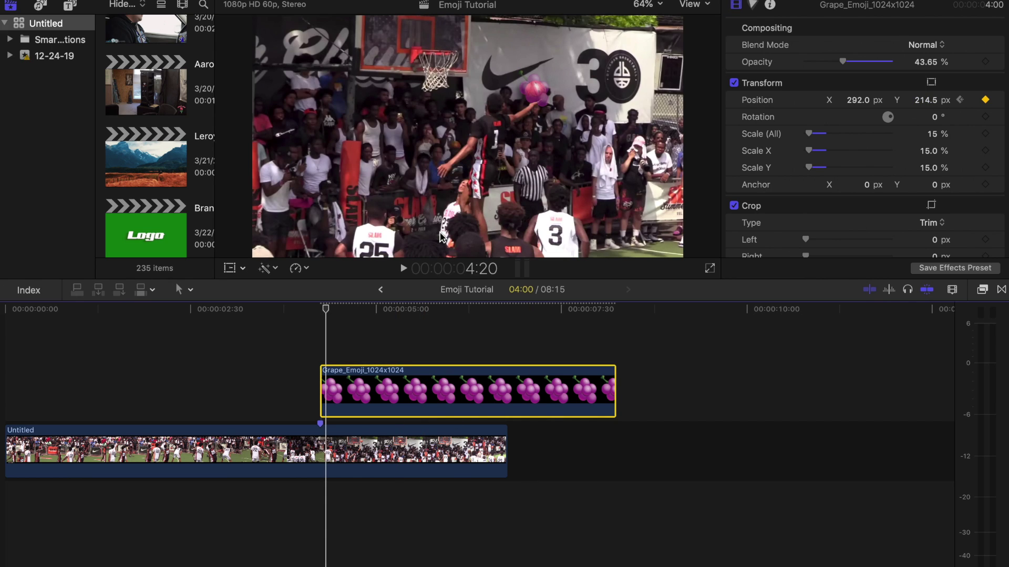
key("Right")
key("Right")
key("Right")
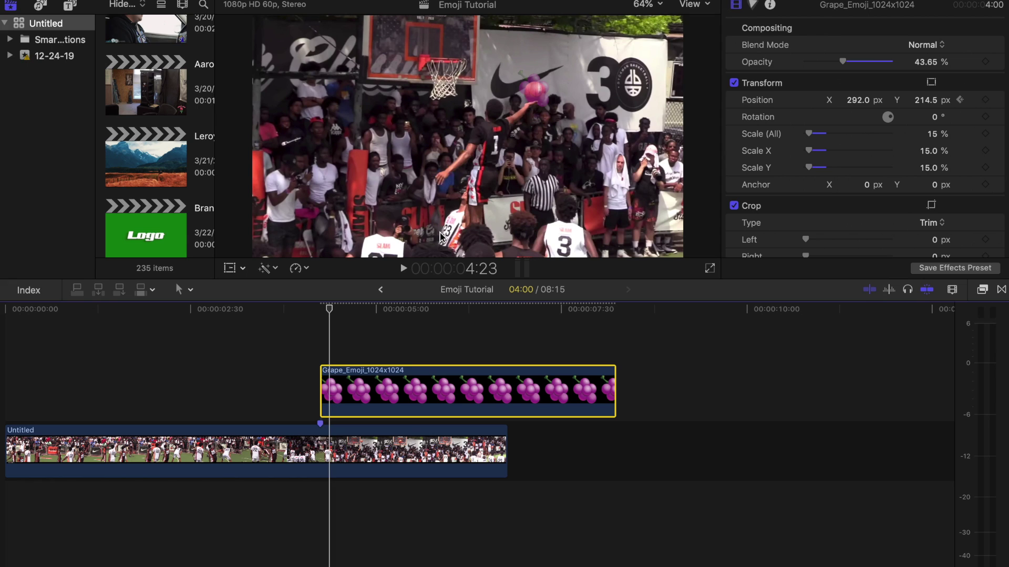
key("Right")
key("Right")
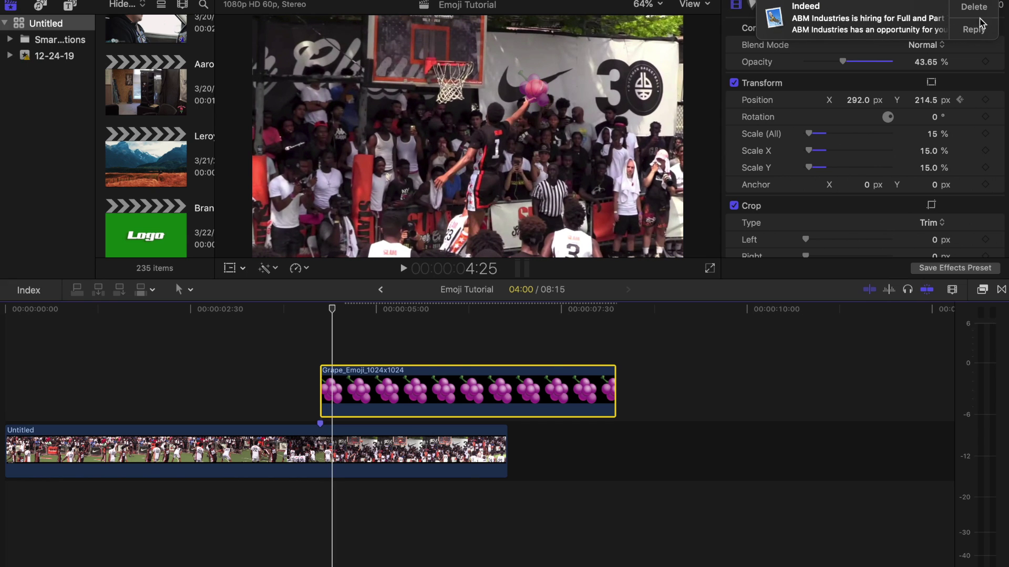
left_click(975, 8)
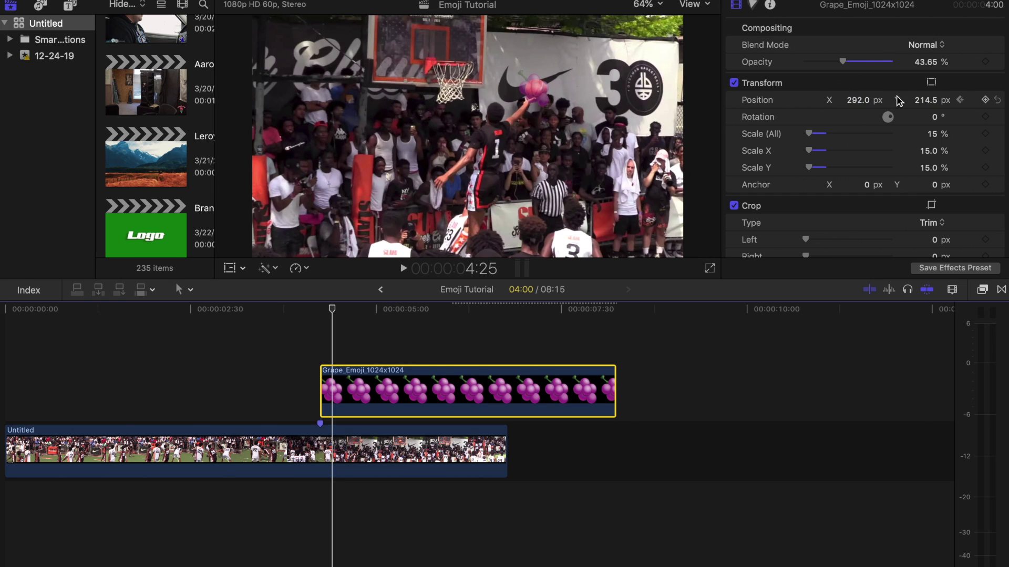
left_click_drag(928, 104, 929, 98)
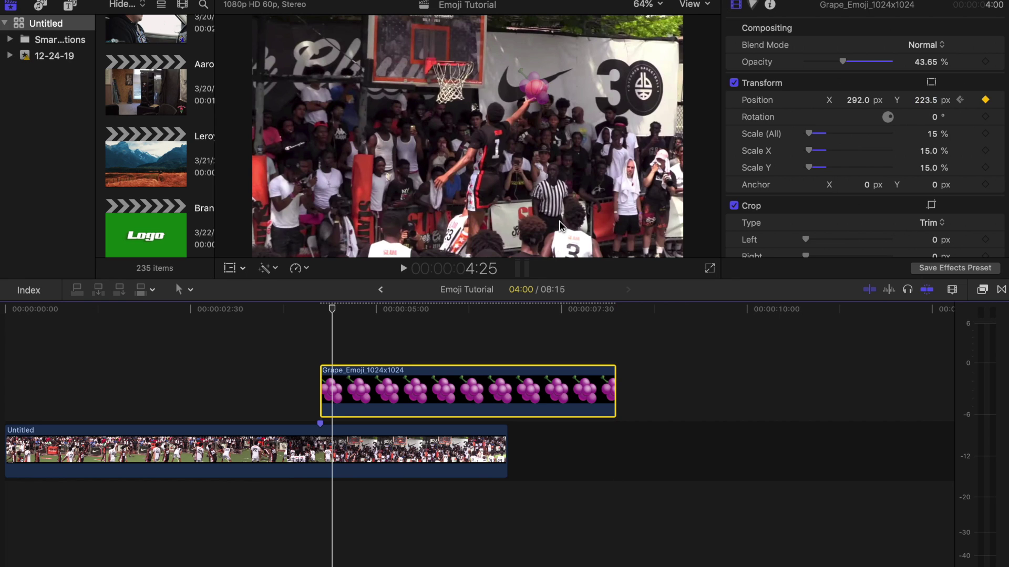
- Continue to 4:30, raising and shifting the emoji's X/Y position onto the rising ball
key("Right")
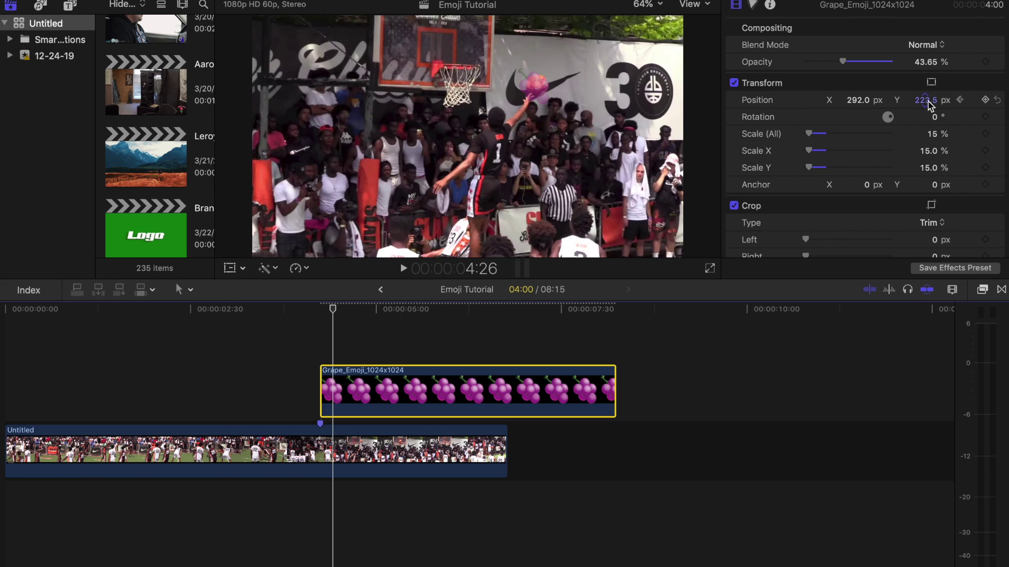
left_click_drag(930, 105, 930, 96)
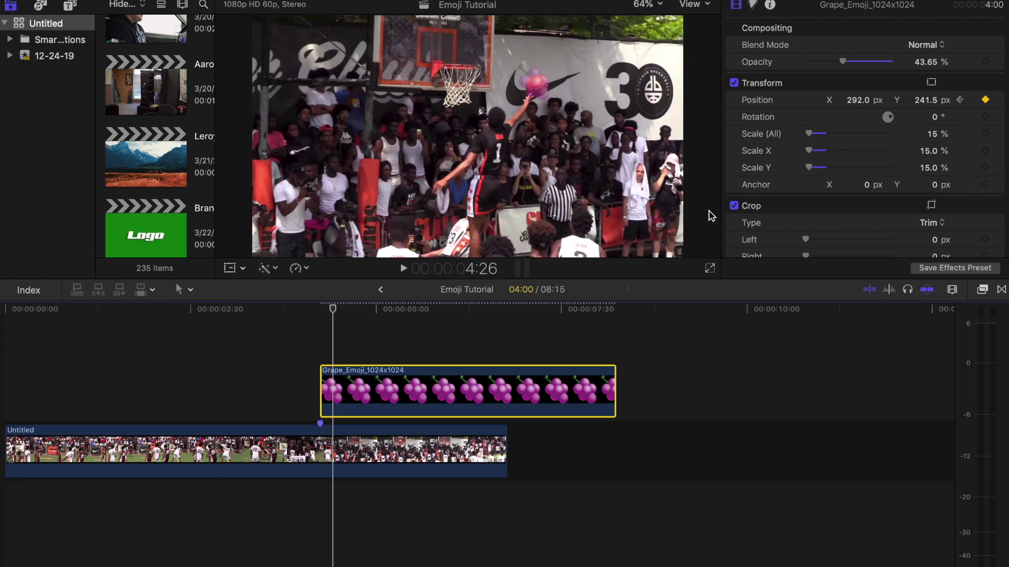
key("Right")
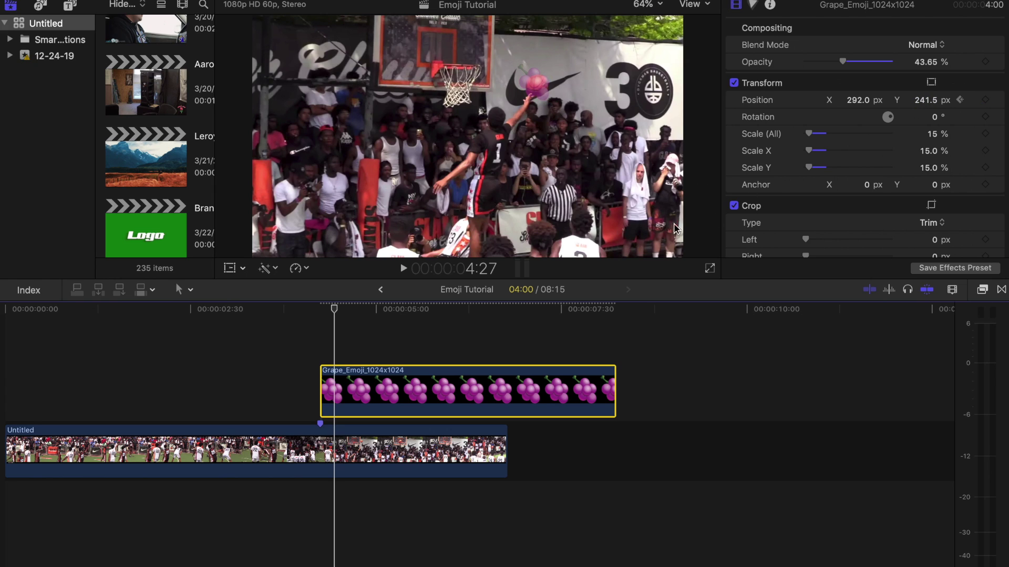
key("Right")
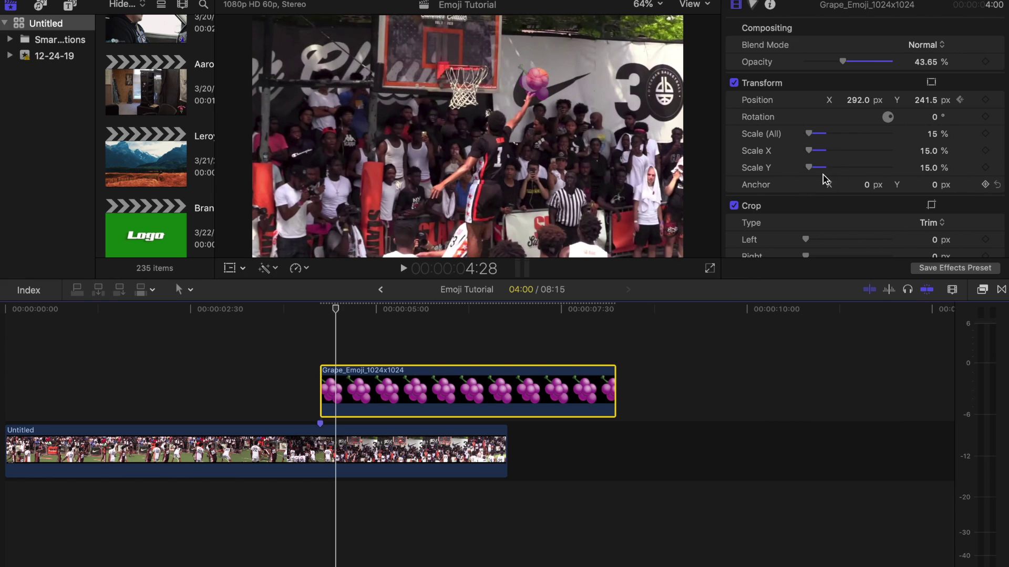
left_click_drag(926, 101, 924, 98)
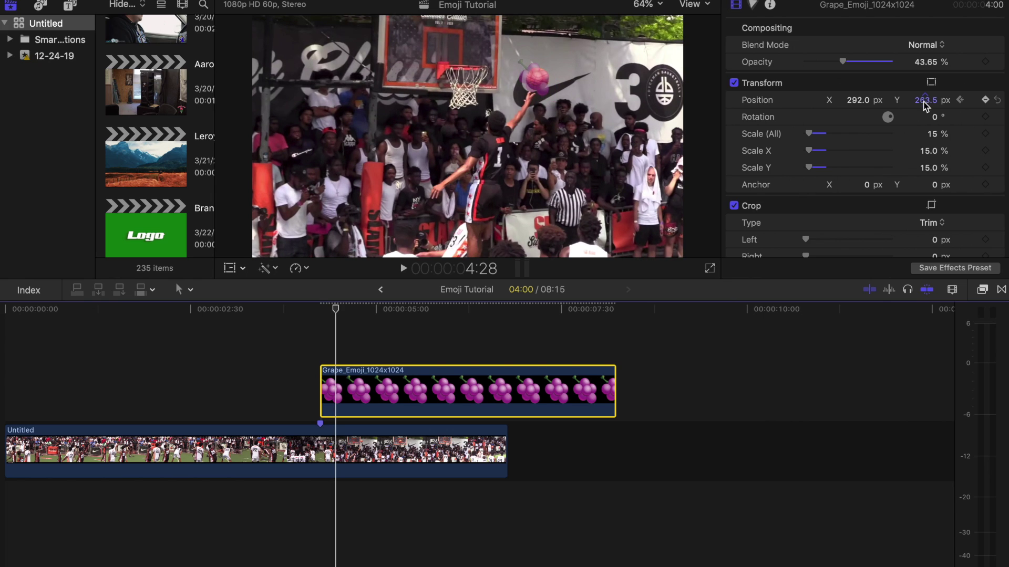
mouse_move(859, 100)
left_mouse_down()
mouse_move(867, 99)
mouse_move(857, 100)
left_mouse_up()
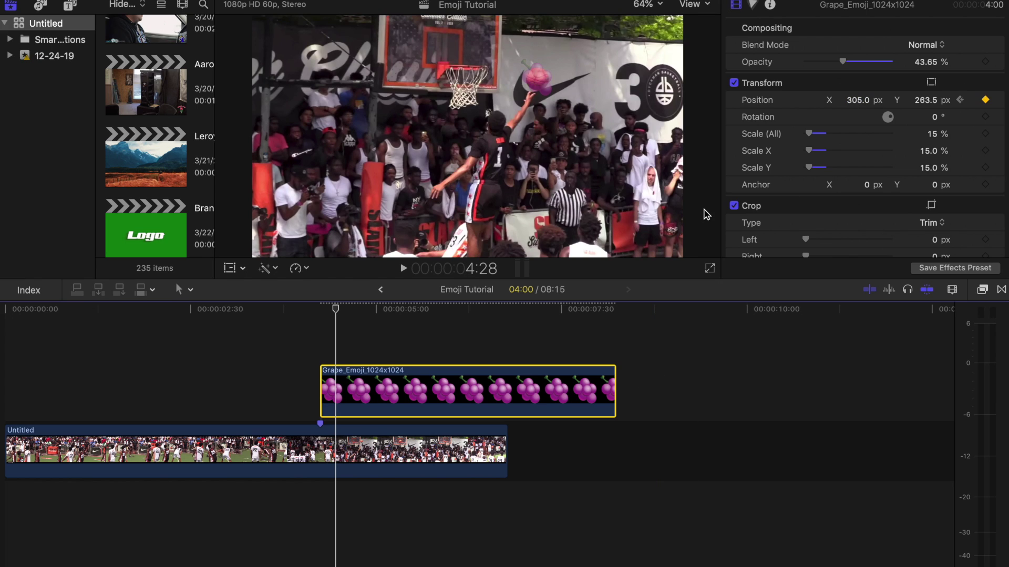
key("Right")
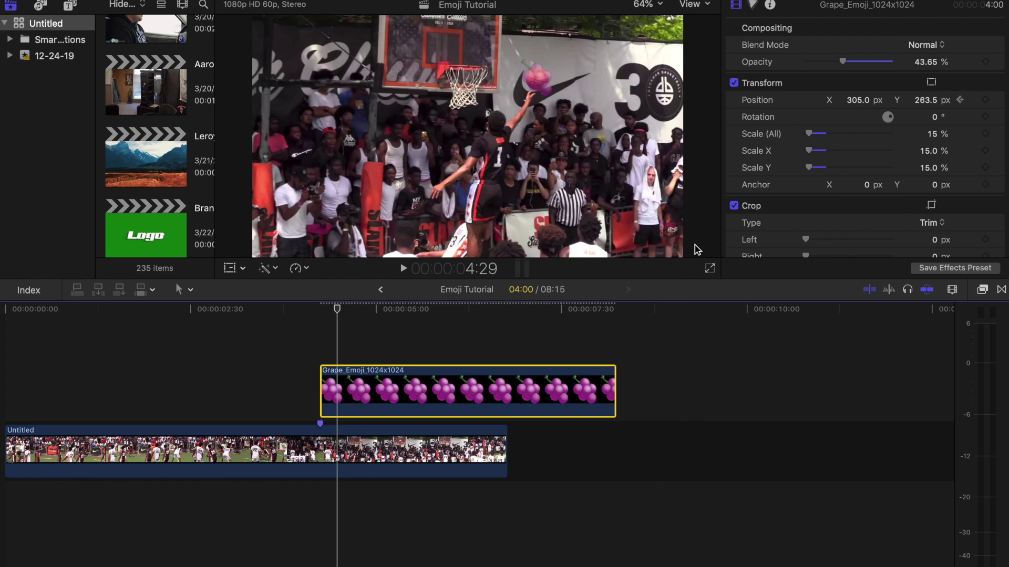
key("Right")
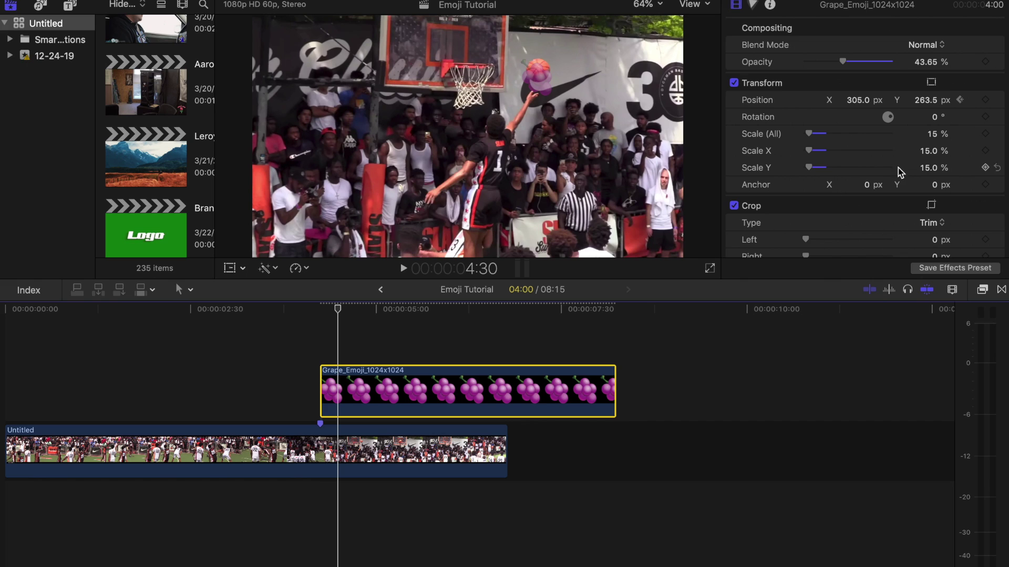
mouse_move(925, 100)
left_mouse_down()
mouse_move(948, 100)
mouse_move(924, 99)
left_mouse_up()
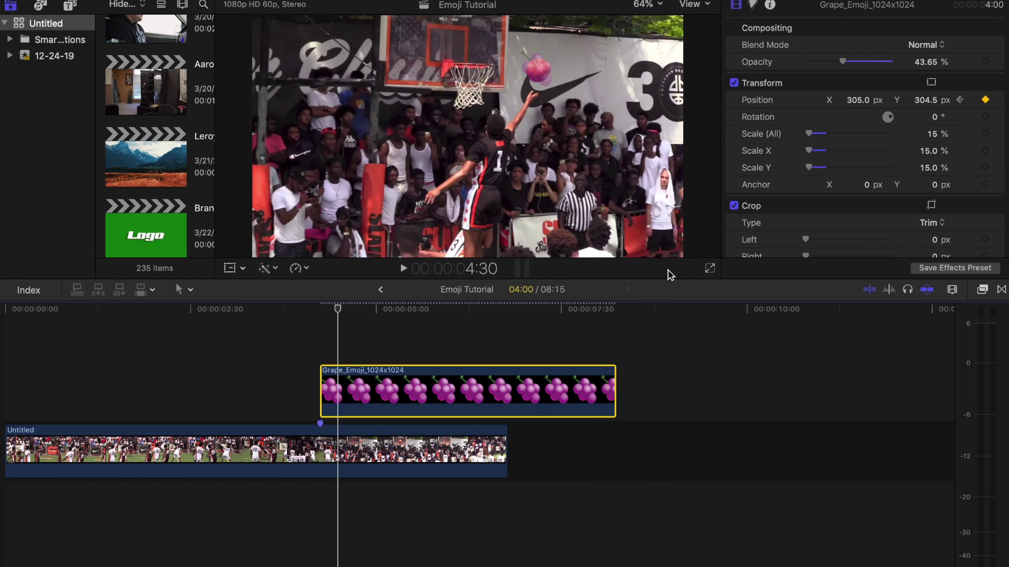
- Advance through 4:43, 5:02, 5:33 and 6:06 to 6:30, following the ball
key("Right")
key("Right")
key("Right")
key("Right")
key("Right")
key("Right")
key("Right")
key("Right")
key("Right")
key("Right")
key("Right")
key("Right")
key("Right")
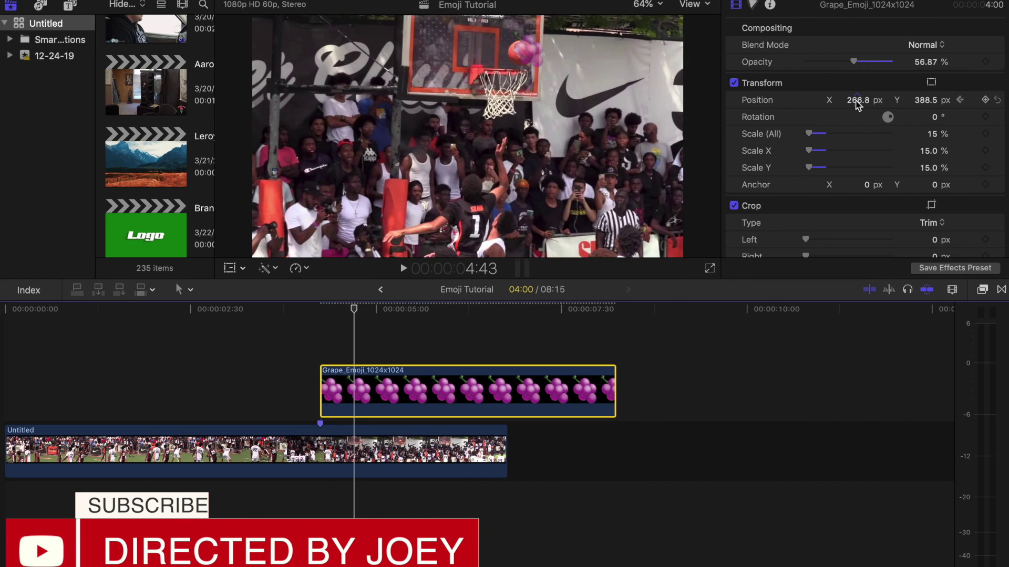
key("Right")
key("Right")
key("Right")
key("Right")
key("Right")
key("Right")
key("Right")
key("Right")
key("Right")
key("Right")
key("Right")
key("Right")
key("Right")
key("Right")
key("Right")
key("Right")
key("Right")
key("Right")
key("Right")
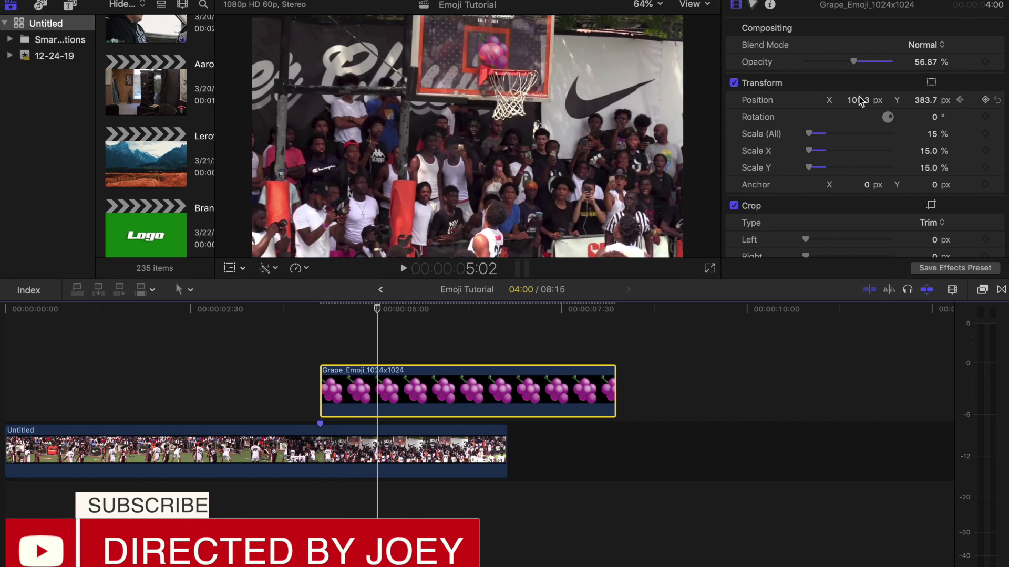
key("Right")
key("Right")
key("Right")
key("Right")
key("Right")
key("Right")
key("Right")
key("Right")
key("Right")
key("Right")
key("Right")
key("Right")
key("Right")
key("Right")
key("Right")
key("Right")
key("Right")
key("Right")
key("Right")
key("Right")
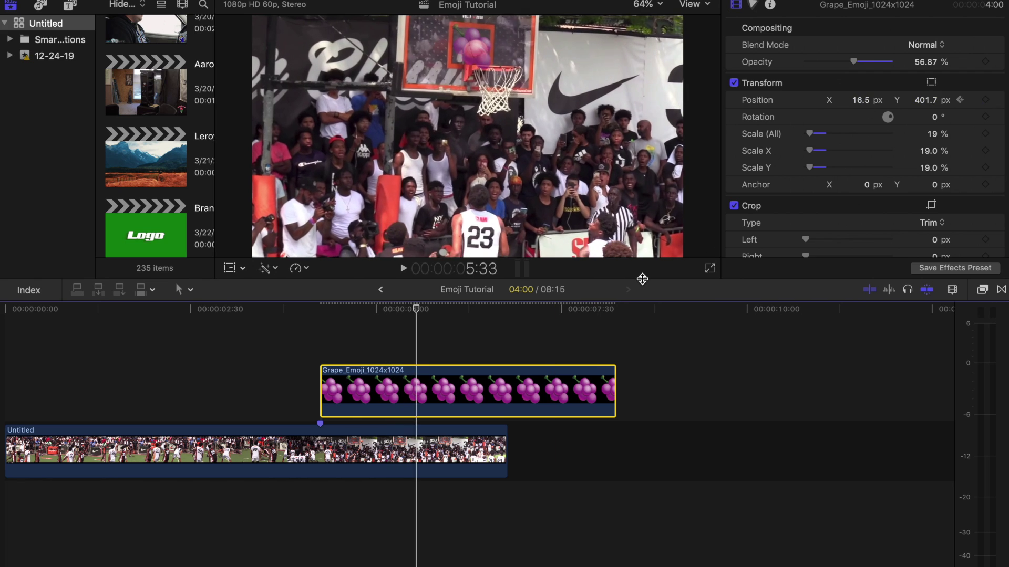
key("Right")
key("Right")
key("Right")
key("Right")
key("Right")
key("Right")
key("Right")
key("Right")
key("Right")
key("Right")
key("Right")
key("Right")
key("Right")
key("Right")
key("Right")
key("Right")
key("Right")
key("Right")
key("Right")
key("Right")
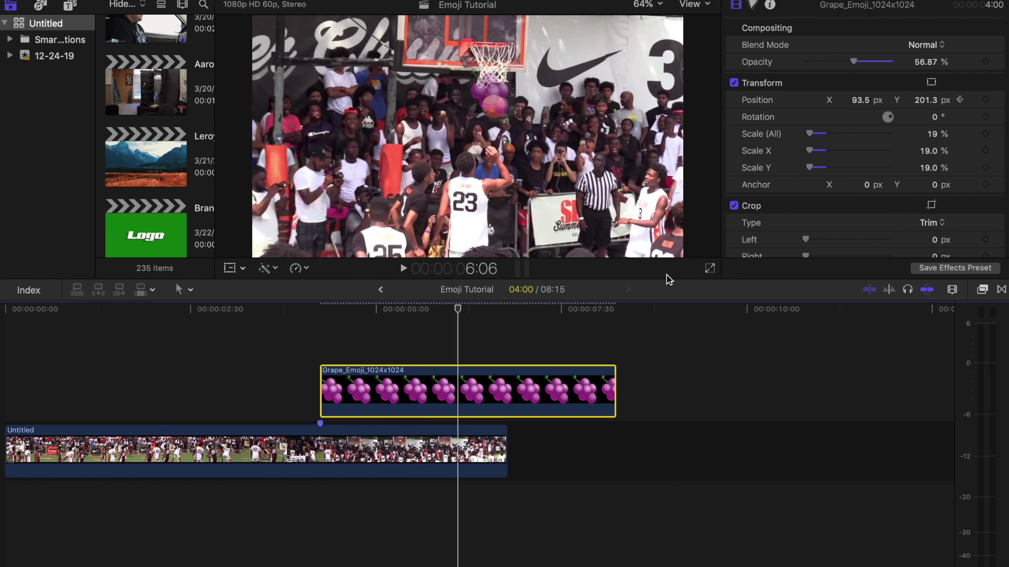
key("Right")
key("Right")
key("Right")
key("Right")
key("Right")
key("Right")
key("Right")
key("Right")
key("Right")
key("Right")
key("Right")
key("Right")
key("Right")
key("Right")
key("Right")
key("Right")
key("Right")
key("Right")
key("Right")
key("Right")
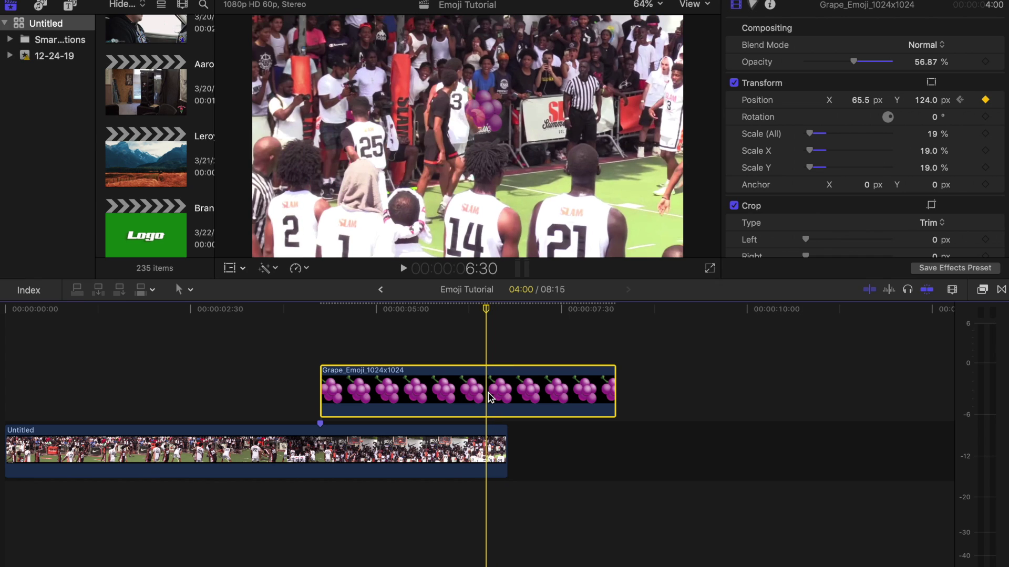
- Blade the grape emoji and basketball clips at 6:30 and delete the trailing pieces
key("super+b")
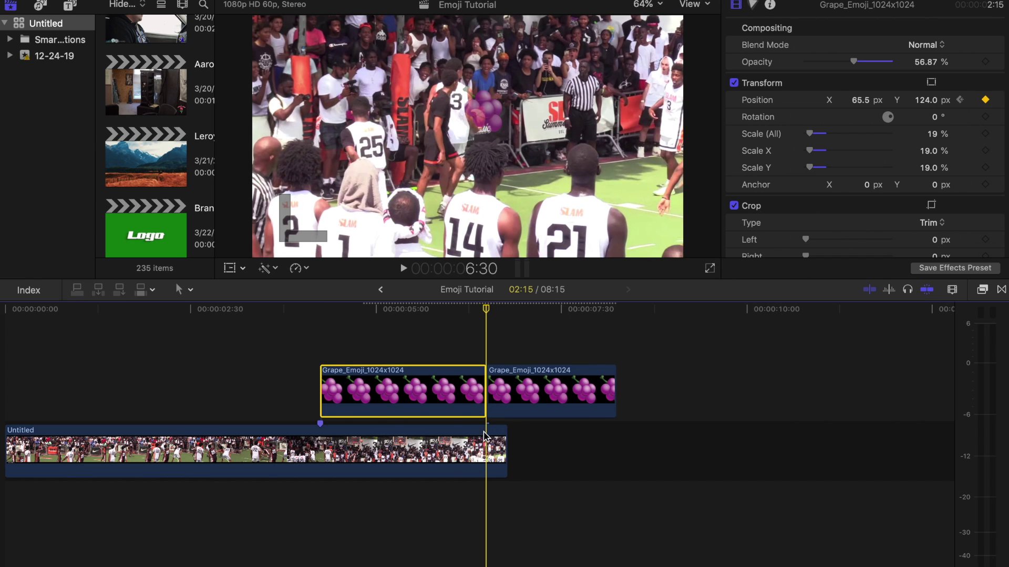
left_click(486, 448)
key("super+b")
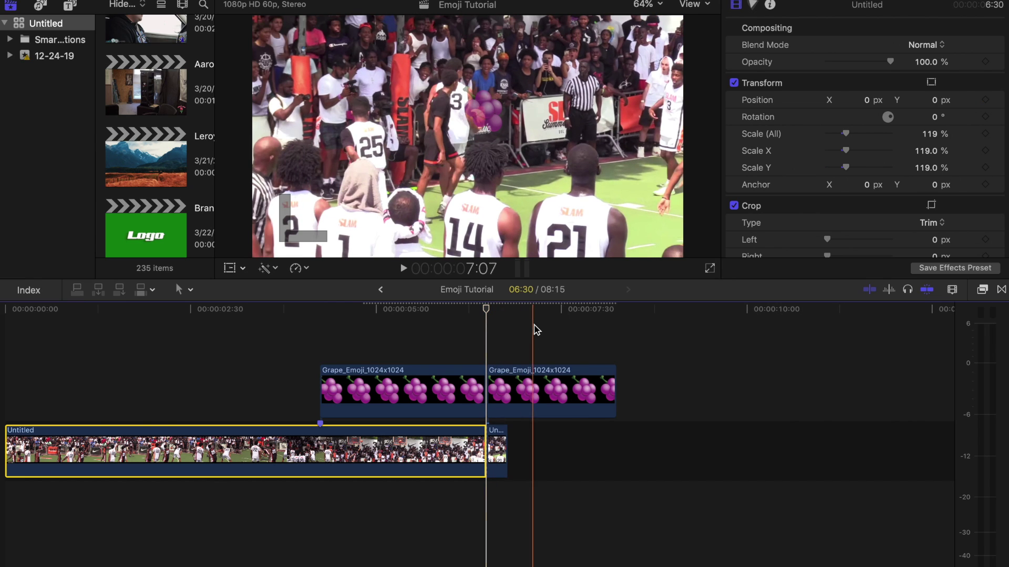
left_click_drag(536, 350, 507, 484)
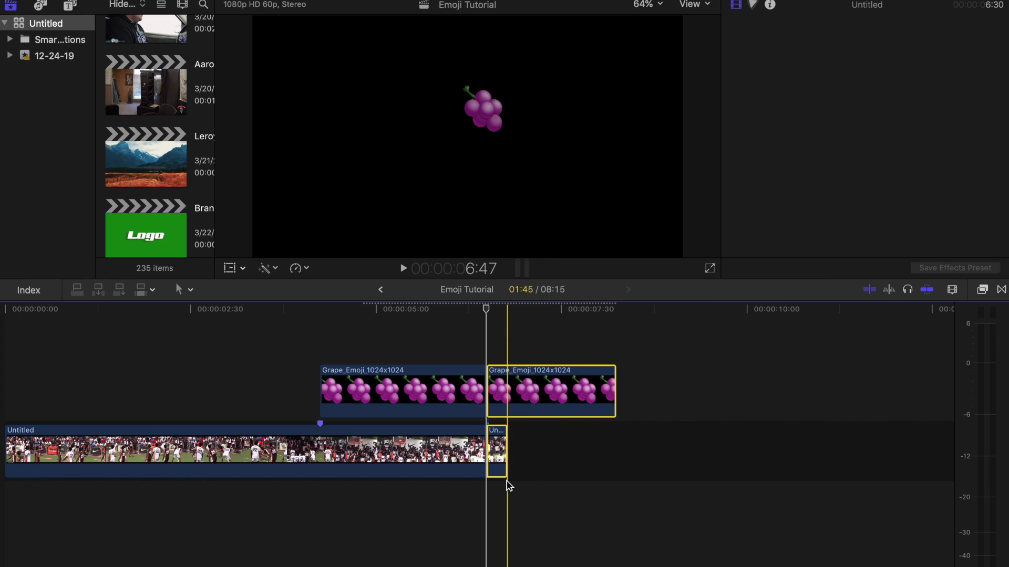
key("Delete")
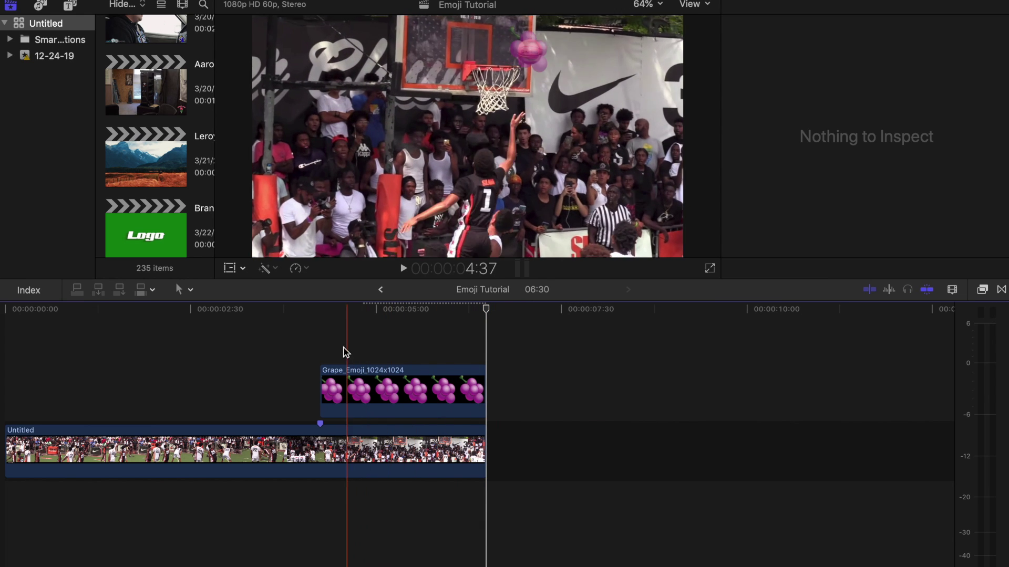
left_click(345, 387)
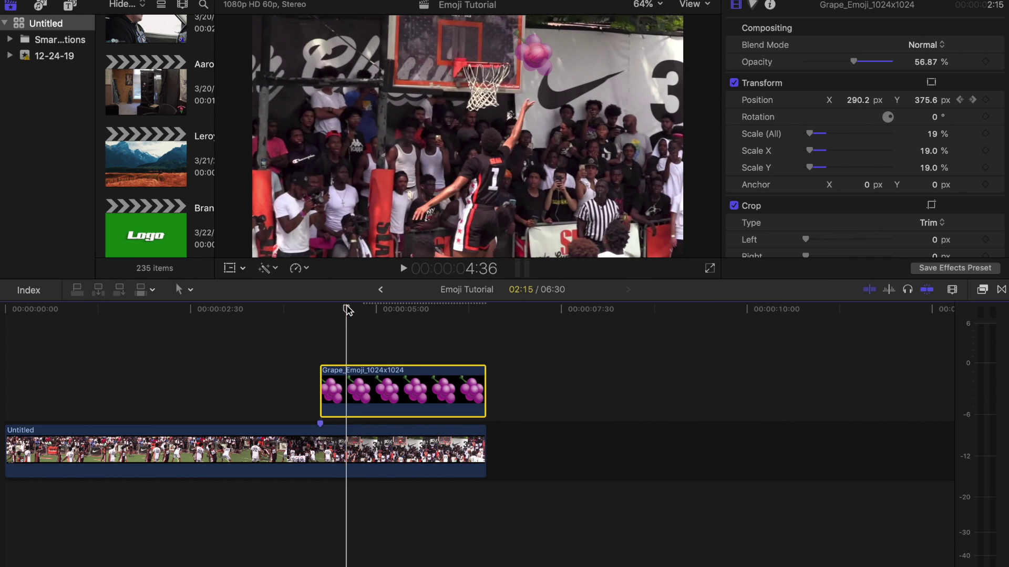
- Raise the emoji's opacity to 100% and play back from about 3:40 to check the tracking
left_click_drag(855, 64, 923, 67)
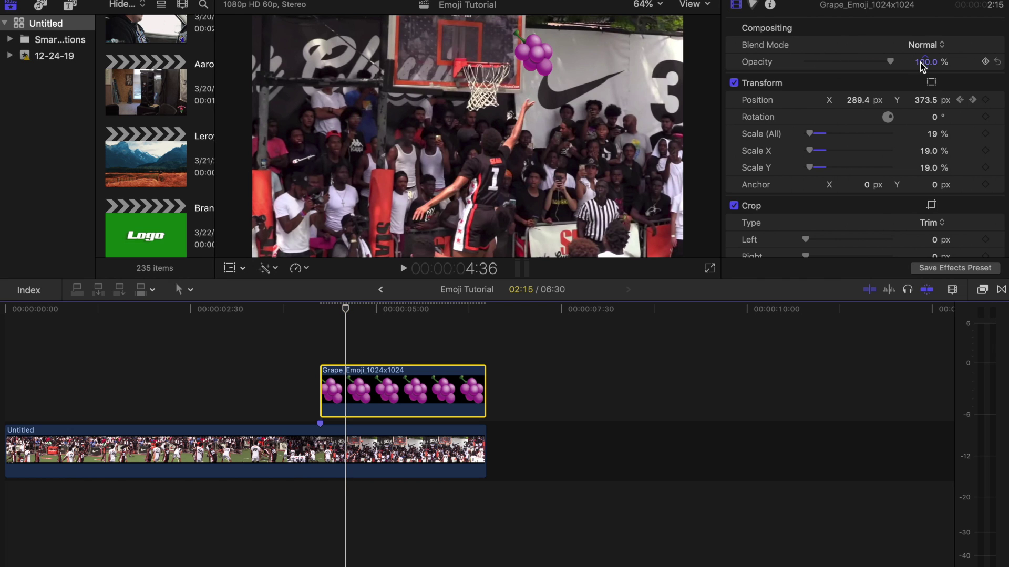
left_click(277, 309)
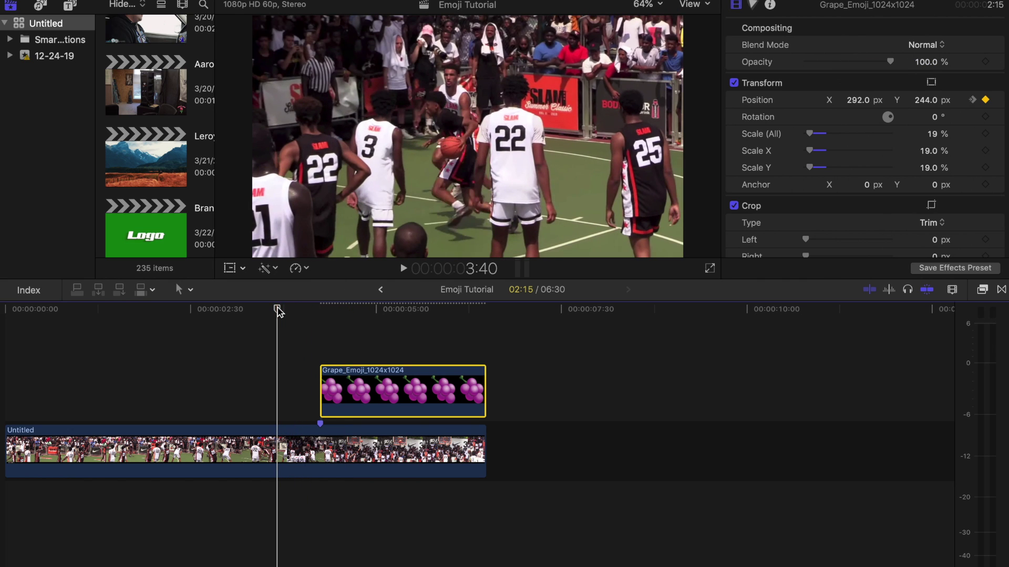
key("space")
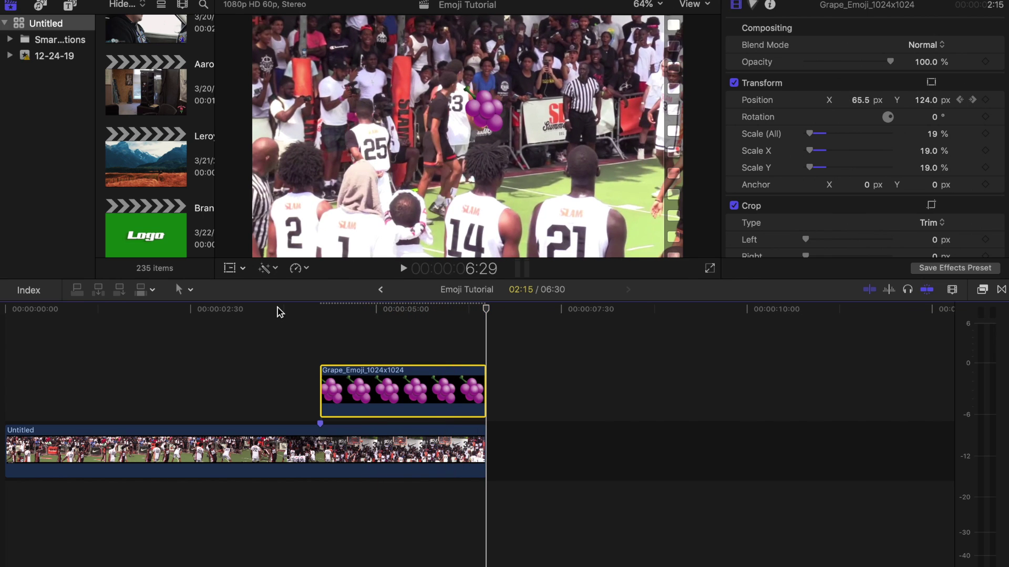
left_click(283, 305)
key("space")
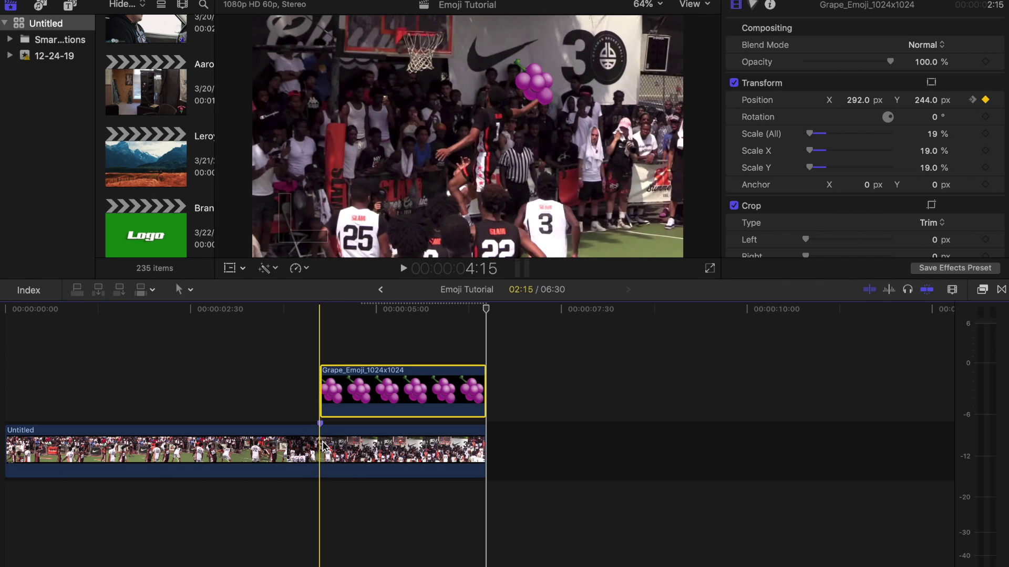
- Select the emoji and game clips and make a compound clip named 'Emoji Tutorial Clip'
left_click_drag(303, 390, 389, 453)
right_click(389, 453)
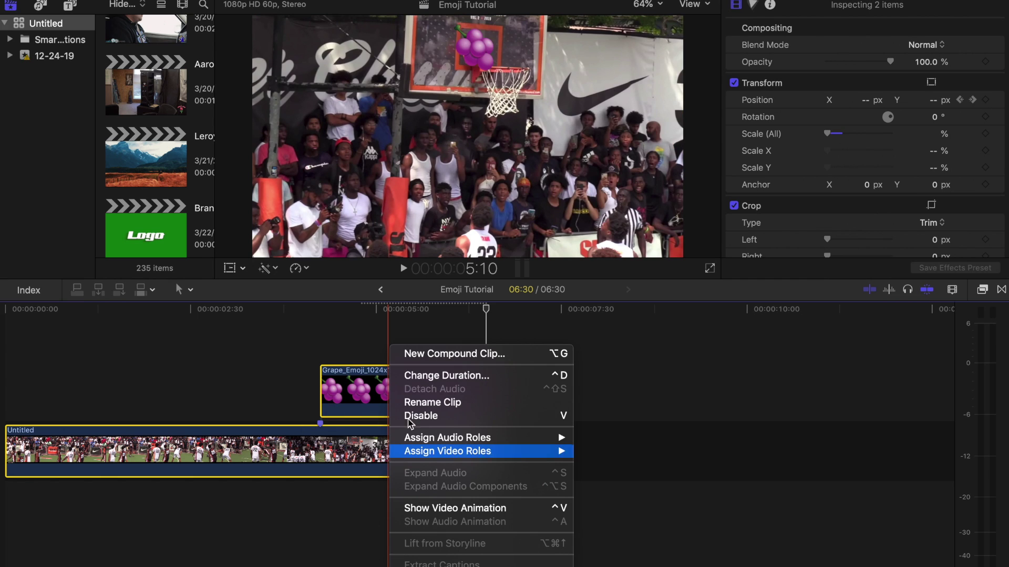
left_click(456, 353)
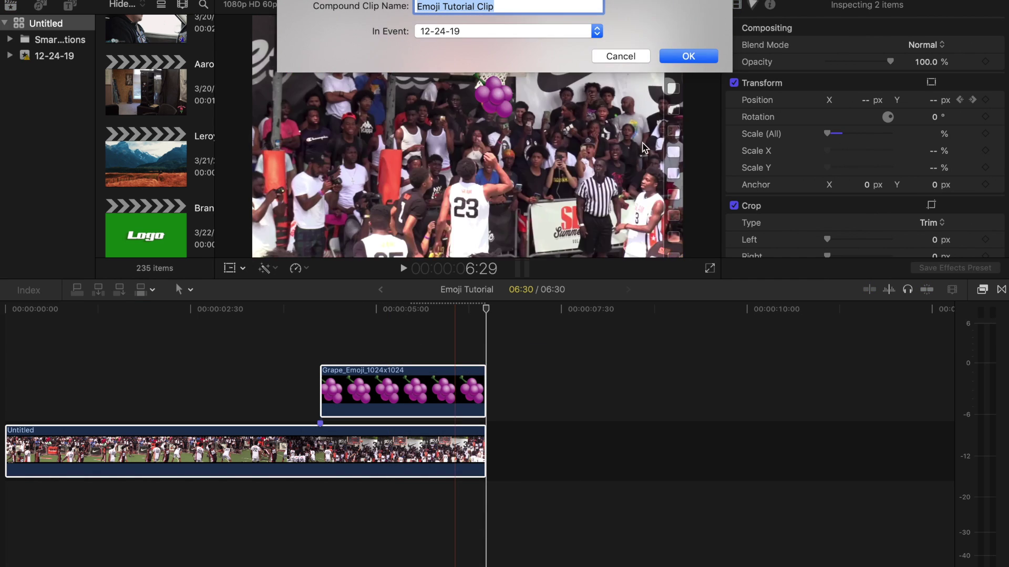
left_click(702, 59)
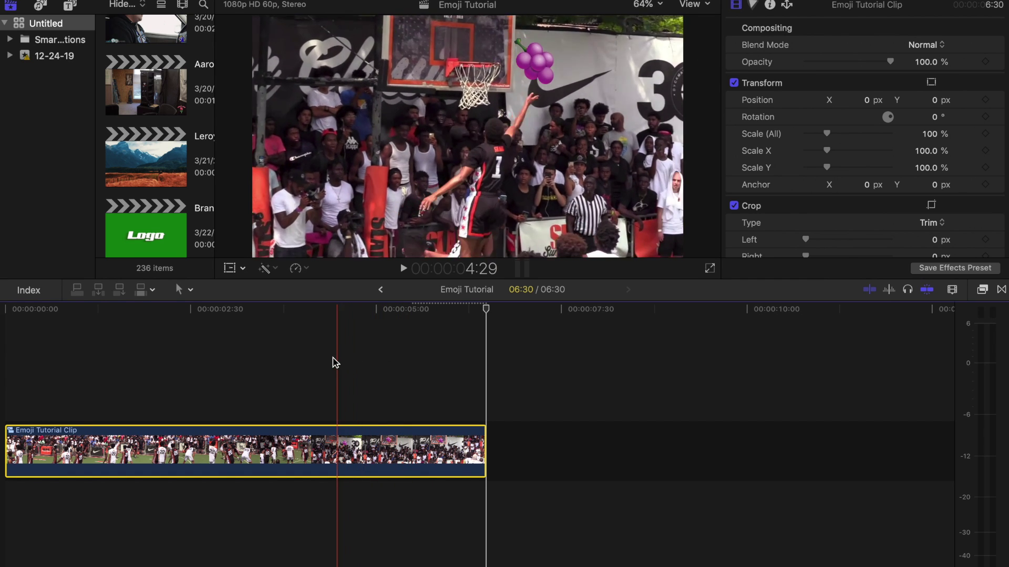
- Locate frame 4:15, where the grapes first appear, and add a freeze frame there from the Edit menu
left_click(312, 311)
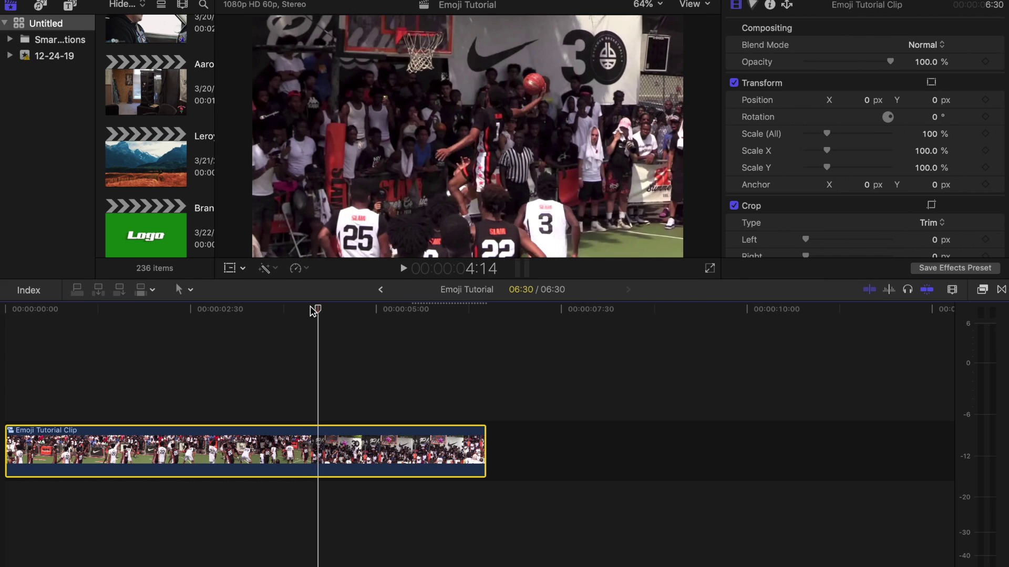
key("Left")
key("Left")
key("Left")
key("Left")
key("Right")
key("Left")
key("Right")
key("Left")
key("Right")
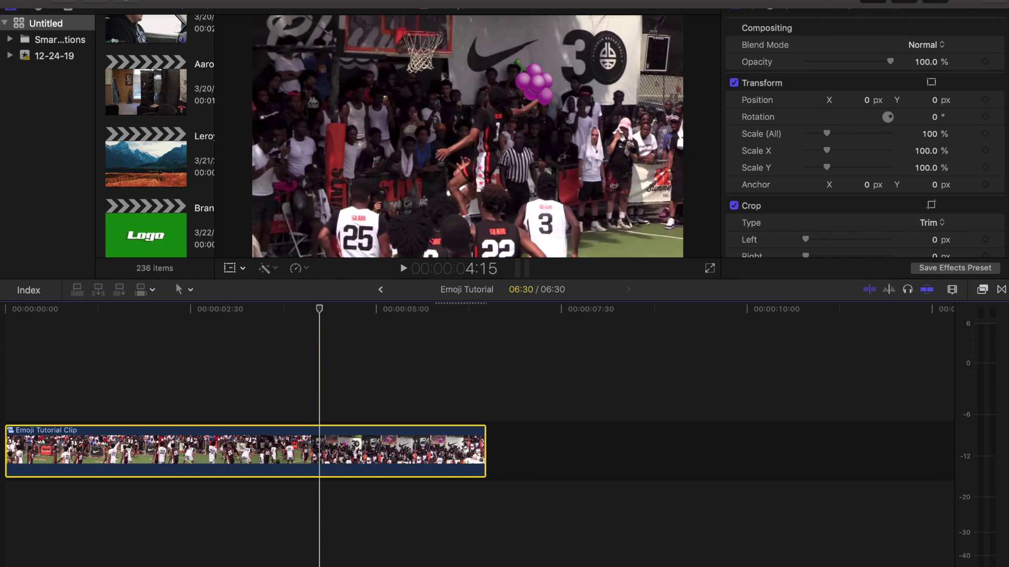
left_click(142, 1)
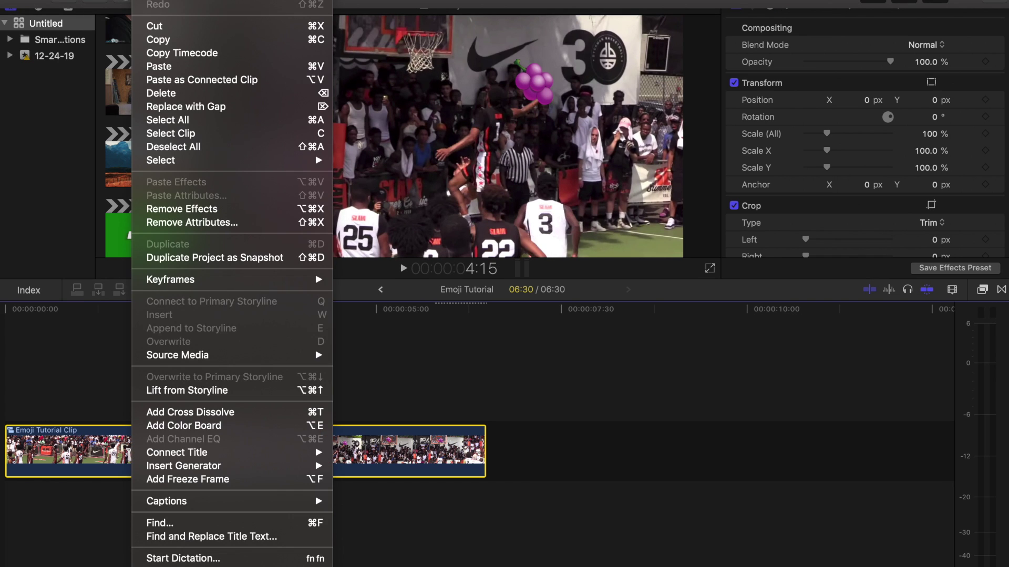
left_click(170, 479)
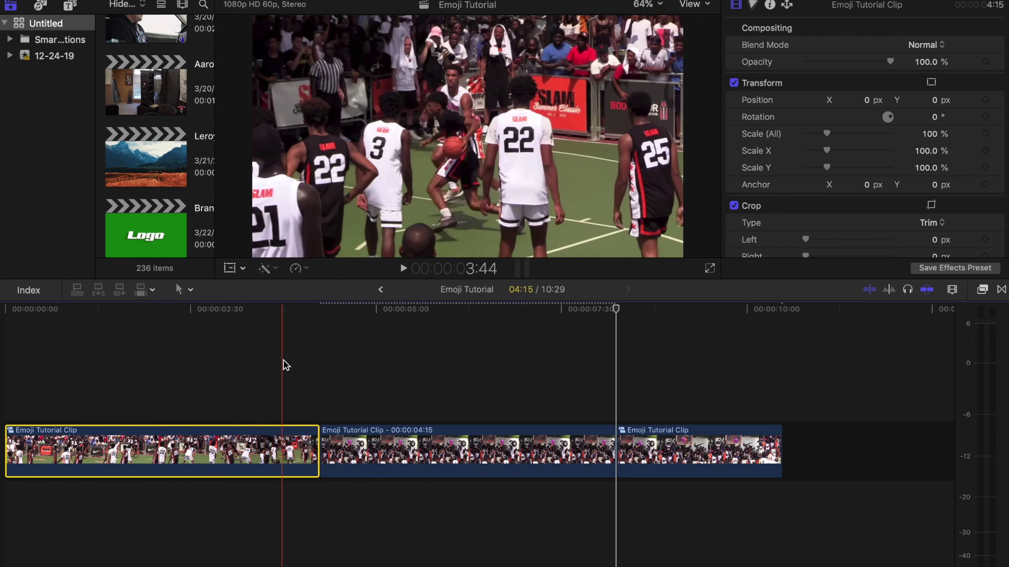
- Review the freeze frame from about 3:41, then trim it six seconds shorter
left_click(279, 315)
key("space")
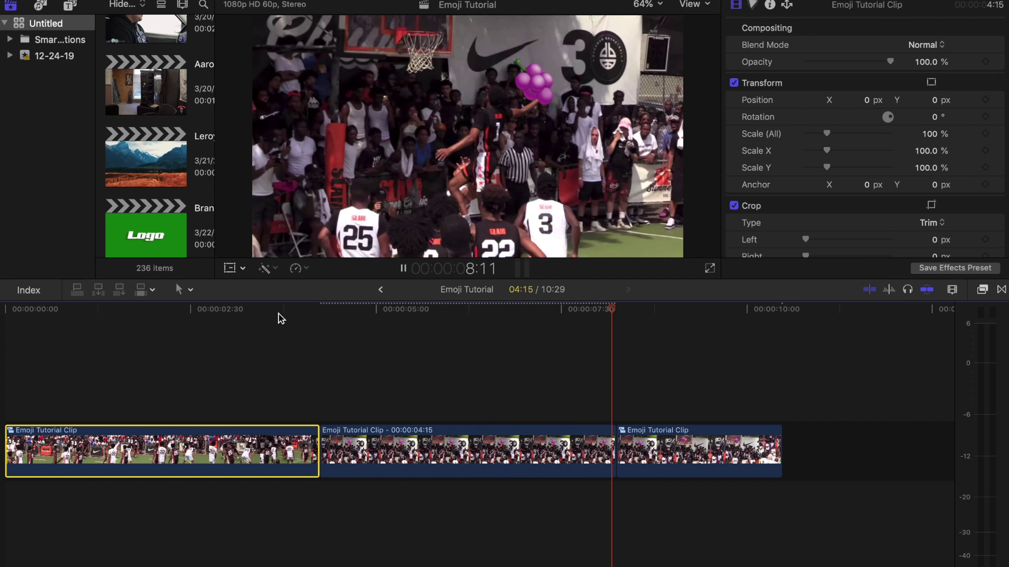
left_click(403, 269)
left_click(397, 468)
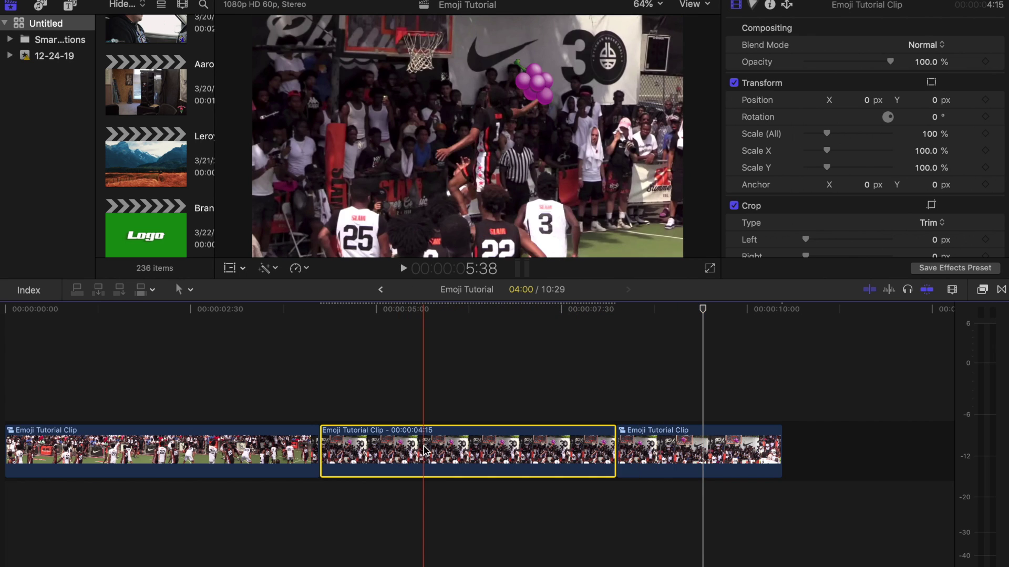
left_click_drag(615, 452, 337, 447)
- Preview the shortened freeze from about 3:54 and extend it by six frames
left_click(297, 315)
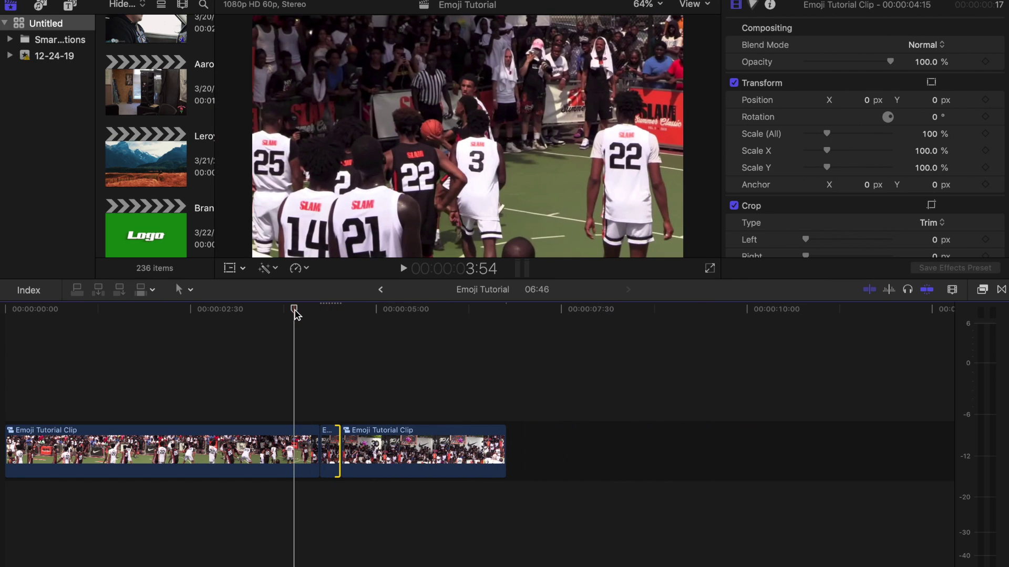
key("space")
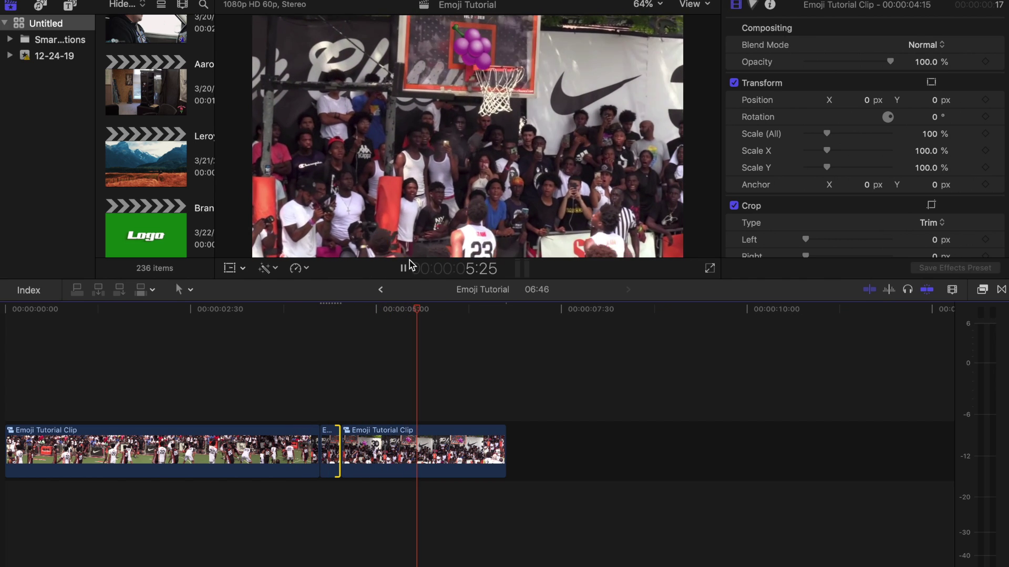
left_click(404, 269)
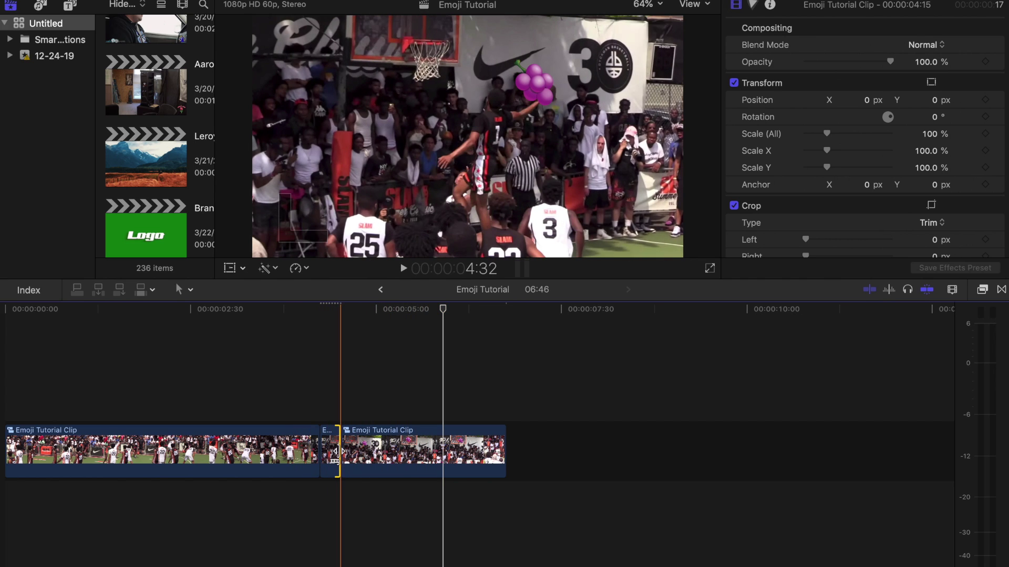
left_click_drag(336, 451, 344, 450)
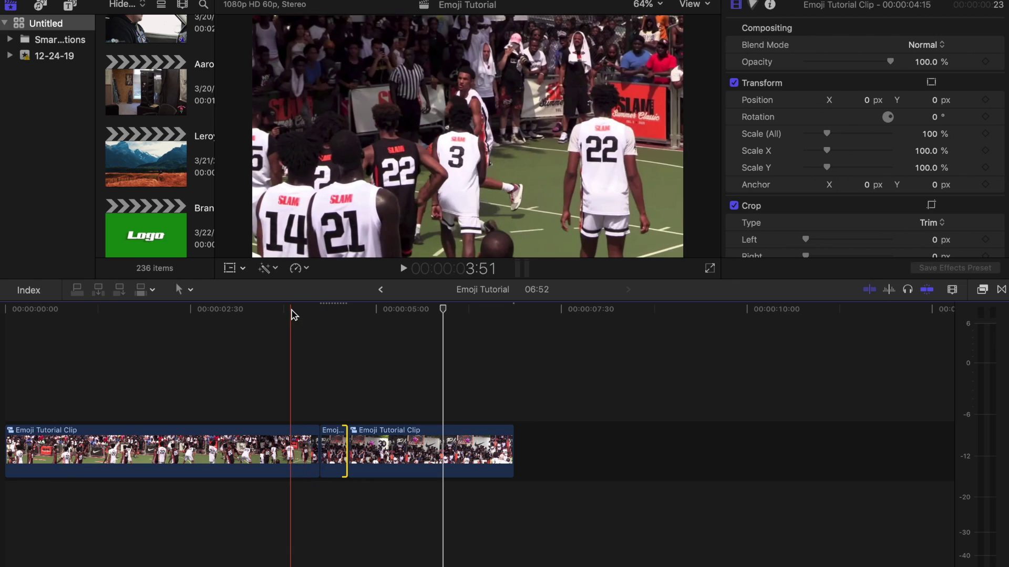
left_click(292, 309)
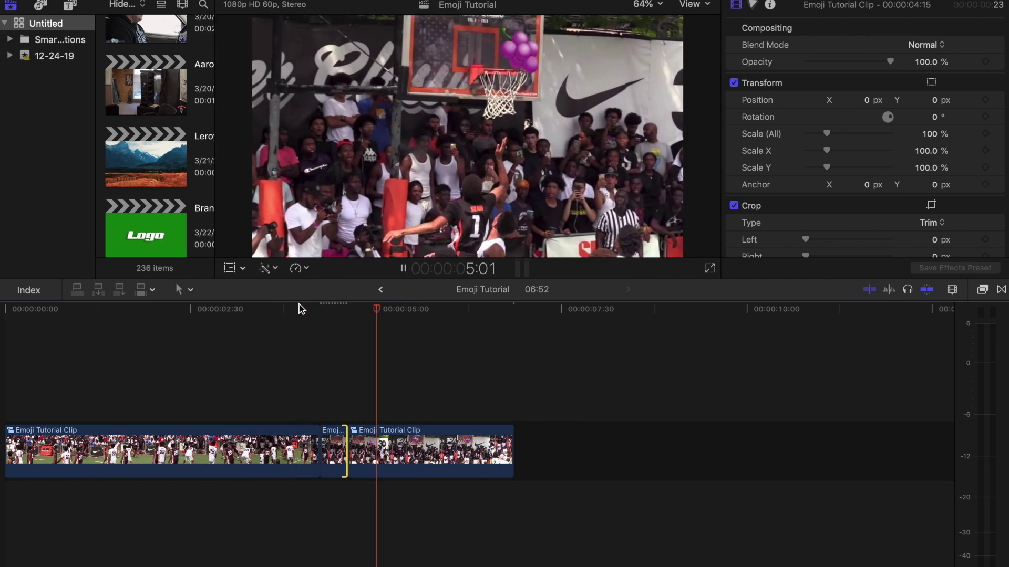
left_click(274, 310)
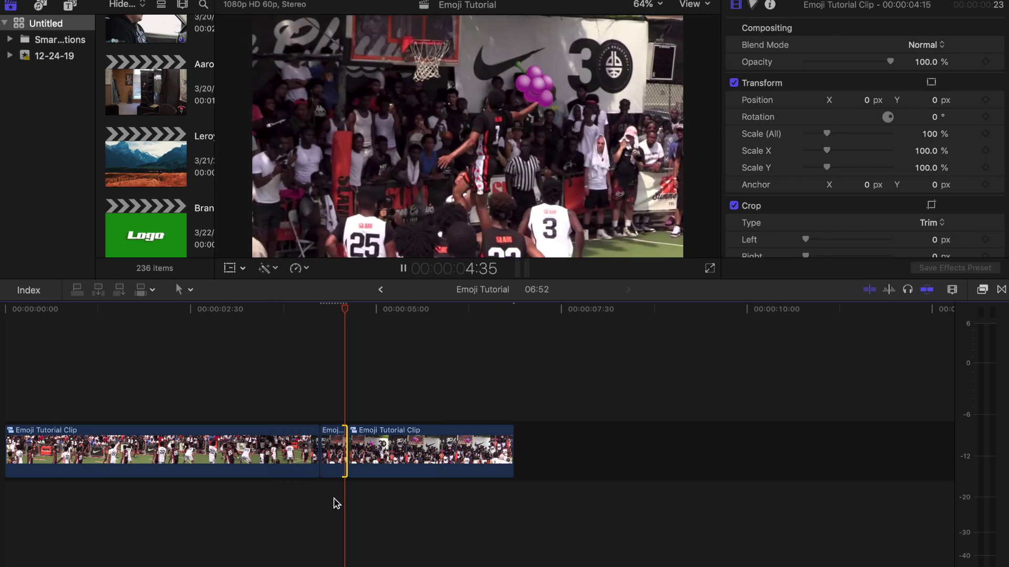